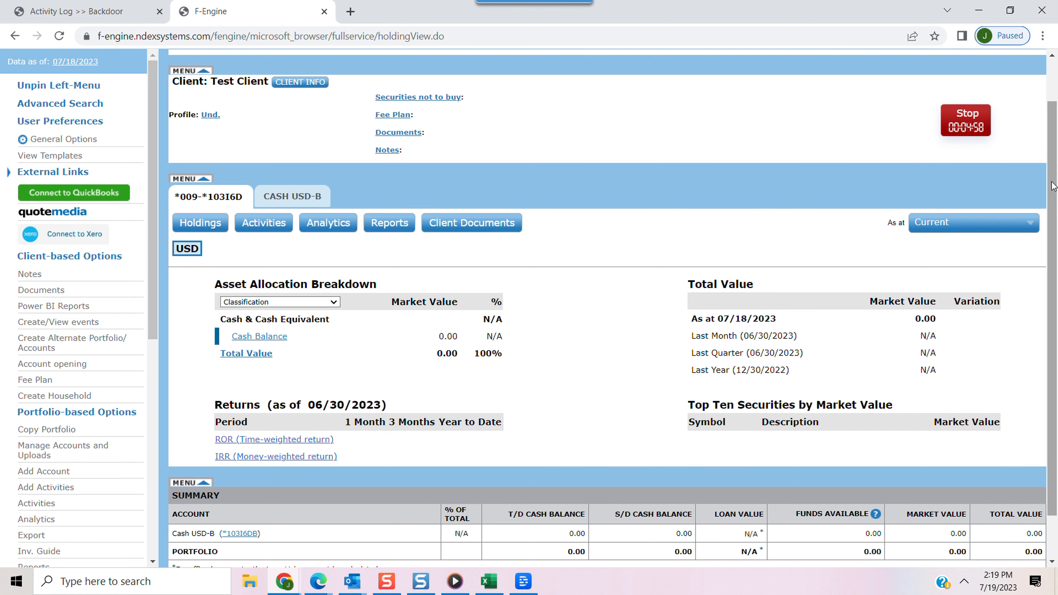
Open account and upload management for the test client's portfolio and launch the SET extraction configuration tool
{"action": "left_click", "coordinate": [63, 454]}
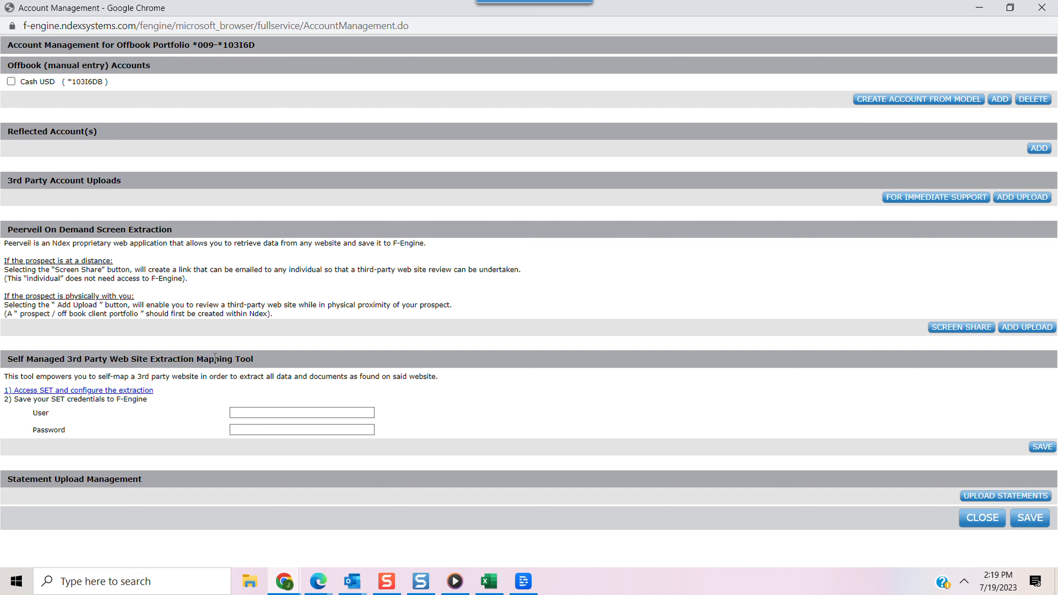
{"action": "left_click", "coordinate": [49, 390]}
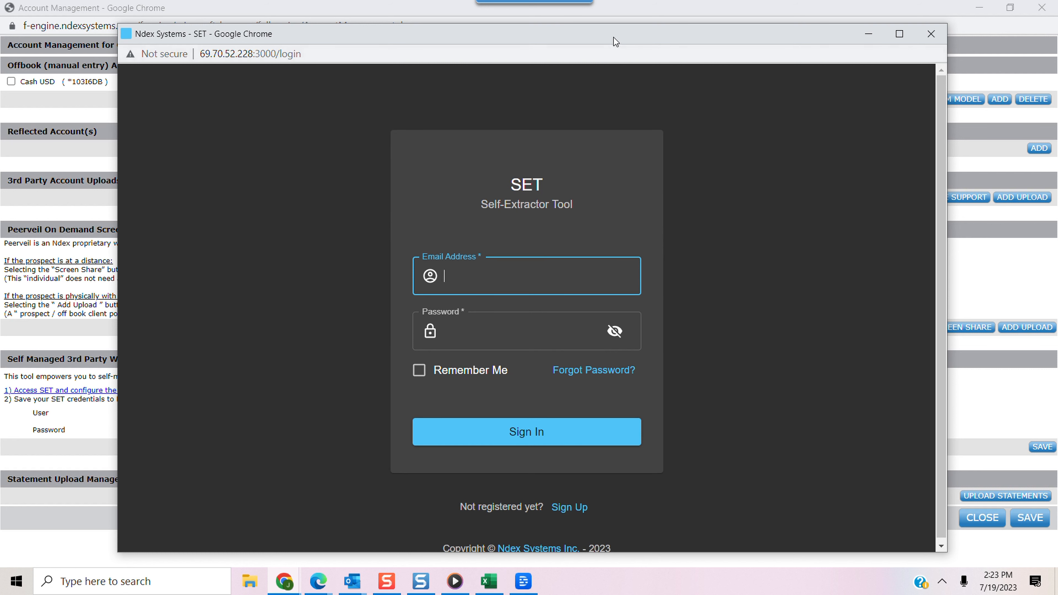
{"action": "left_click_drag", "start_coordinate": [612, 37], "coordinate": [613, 18]}
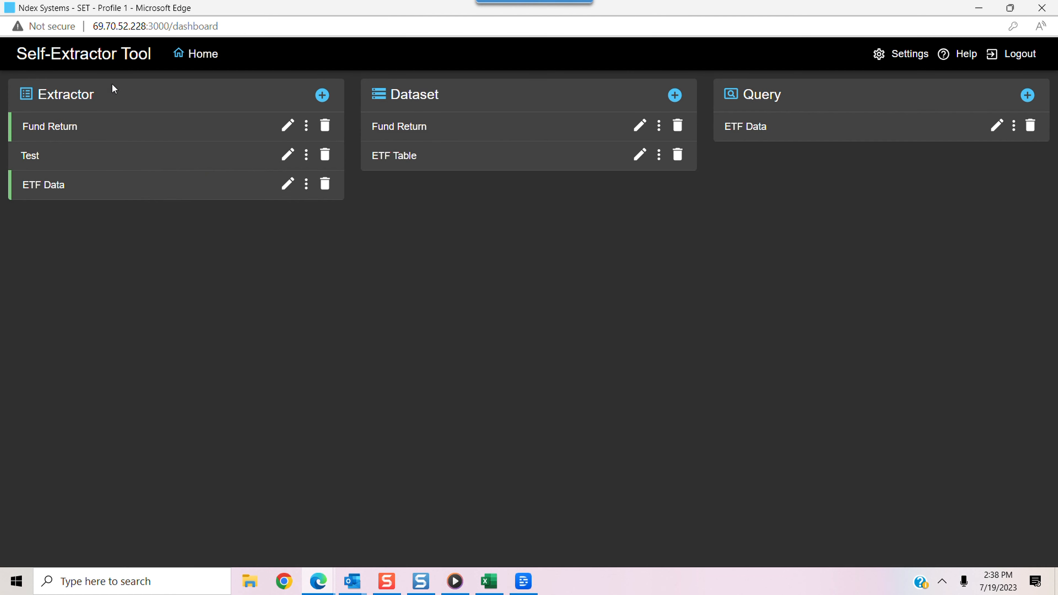
Create a new extractor named "ETF Returns" with the description "ETF Returns"
{"action": "left_click", "coordinate": [322, 95]}
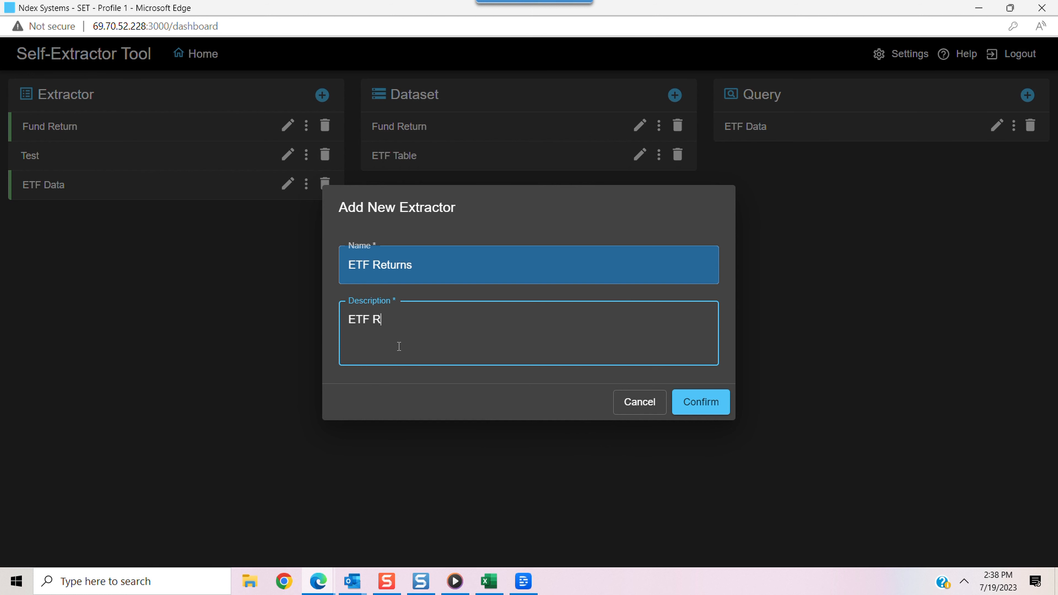
{"action": "type", "text": "eturns"}
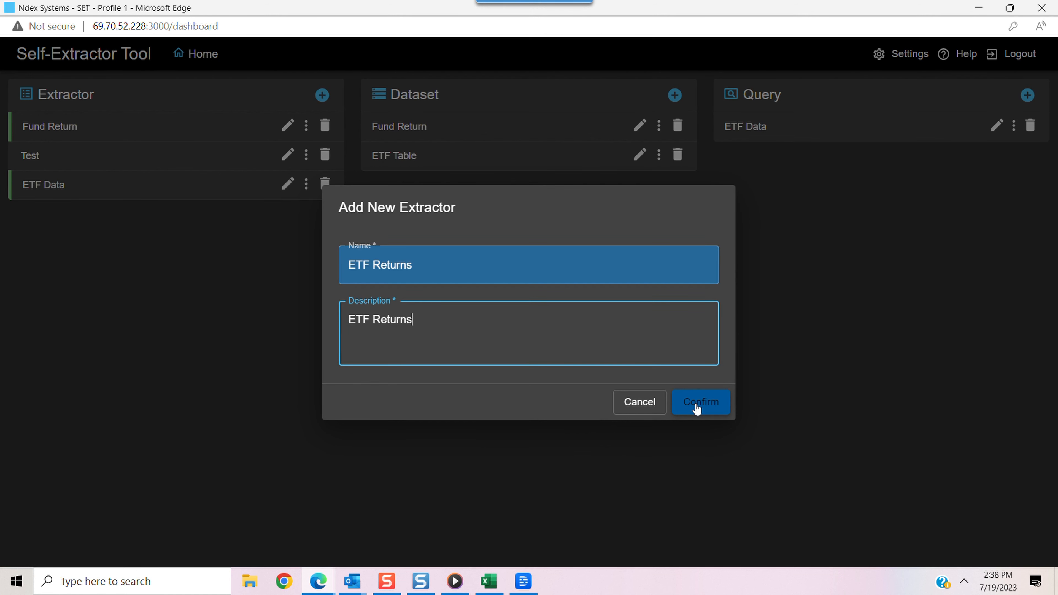
{"action": "left_click", "coordinate": [696, 403]}
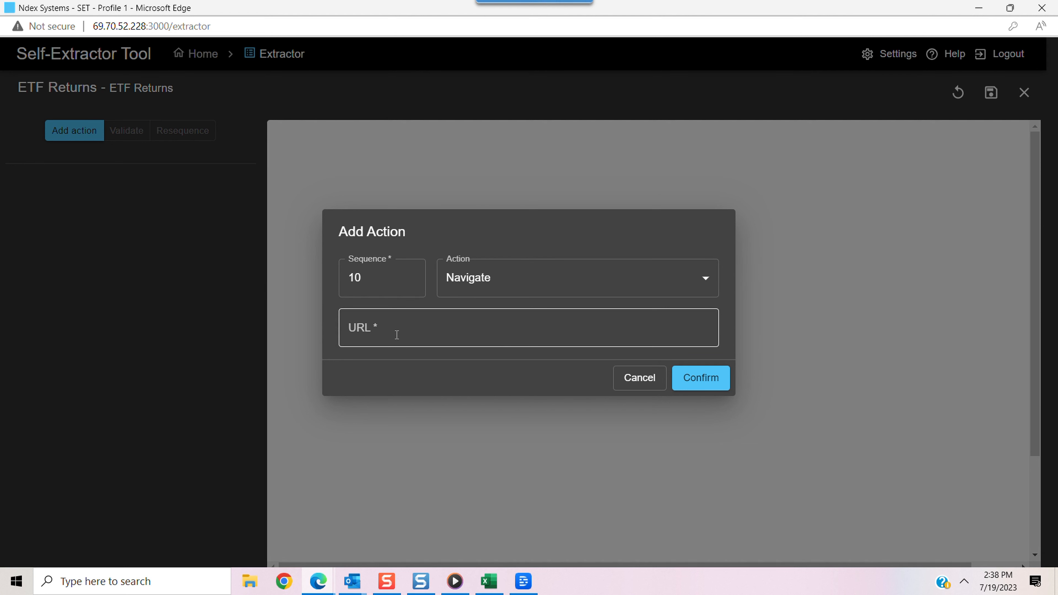
Add a Navigate action at sequence 10 pointing to the etfdb.com highest YTD ETF returns page
{"action": "left_click", "coordinate": [366, 331]}
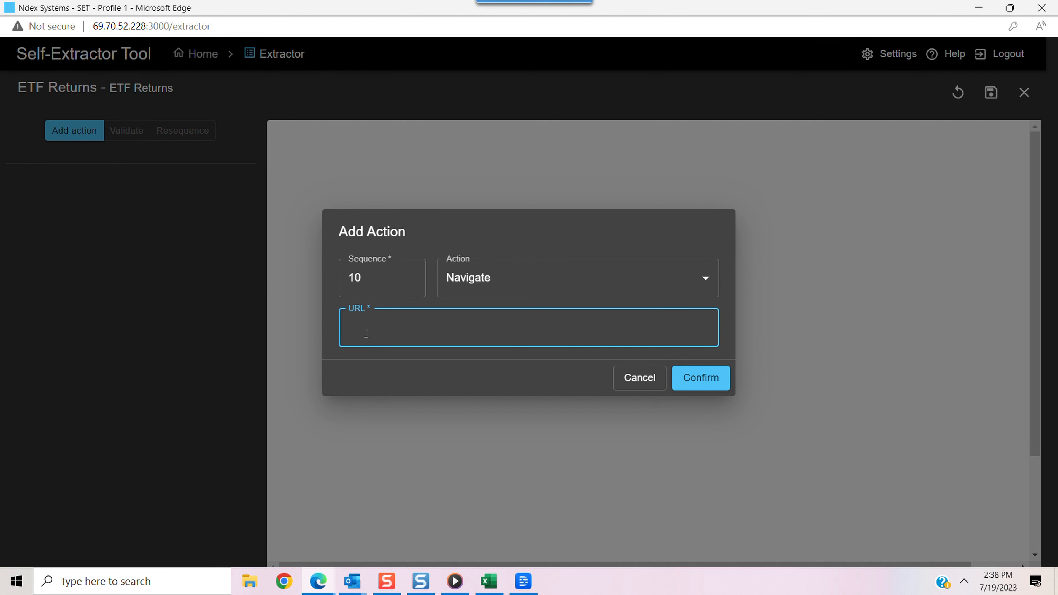
{"action": "type", "text": "https://etfdb.com/compare/highest-ytd-returns/"}
{"action": "left_click", "coordinate": [708, 376]}
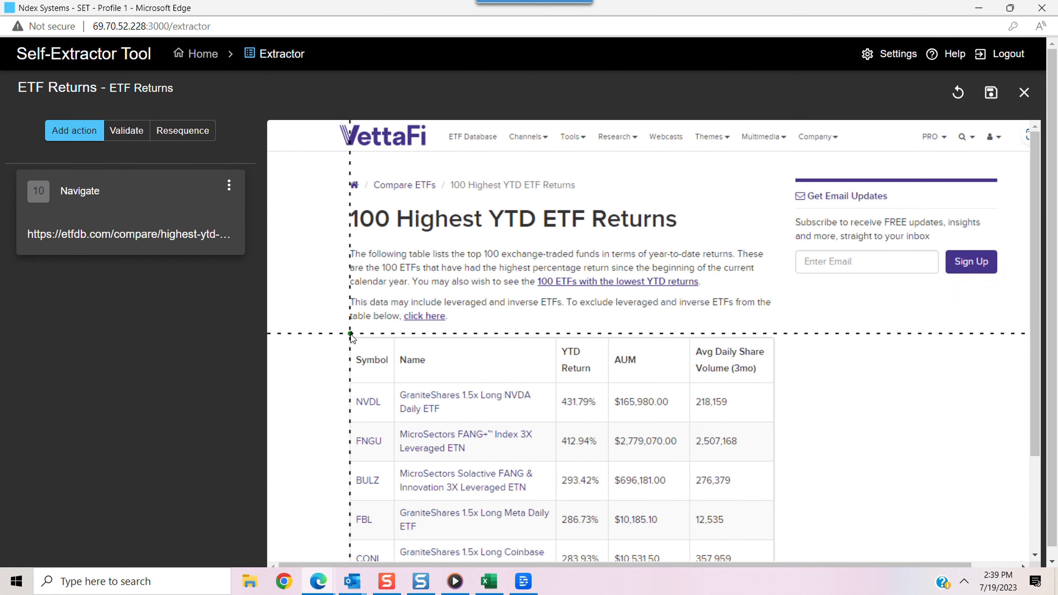
Add a Scroll Down action to the extractor at sequence 20
{"action": "left_click", "coordinate": [65, 131]}
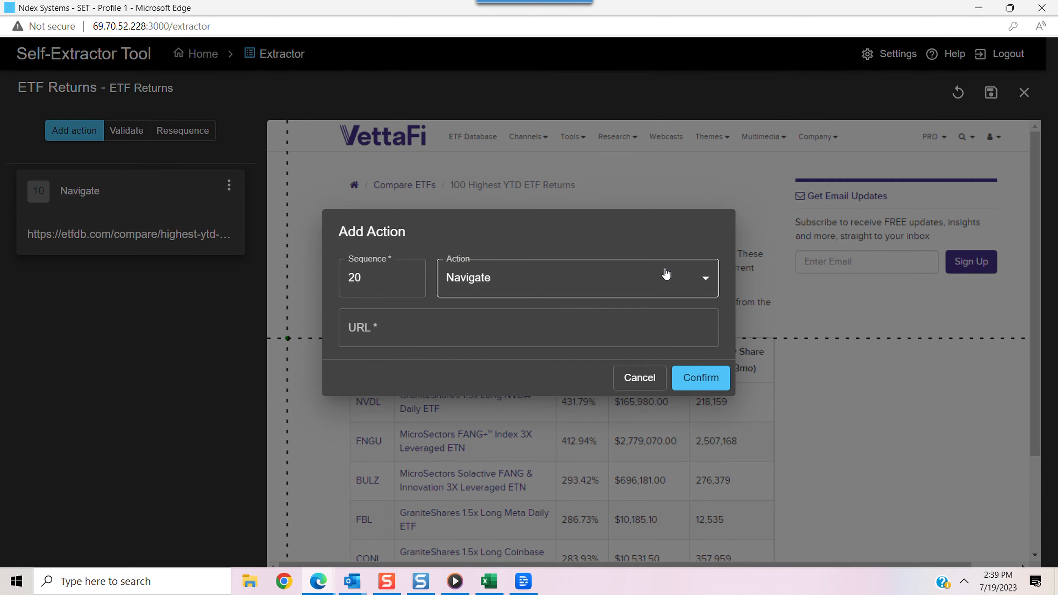
{"action": "left_click", "coordinate": [711, 284]}
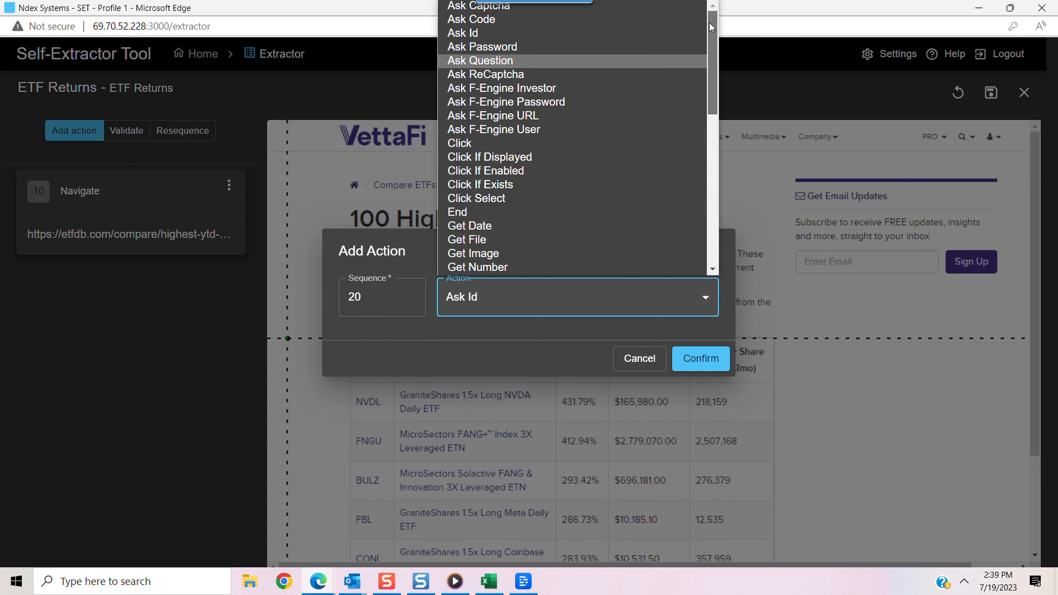
{"action": "left_click_drag", "start_coordinate": [710, 23], "coordinate": [727, 261]}
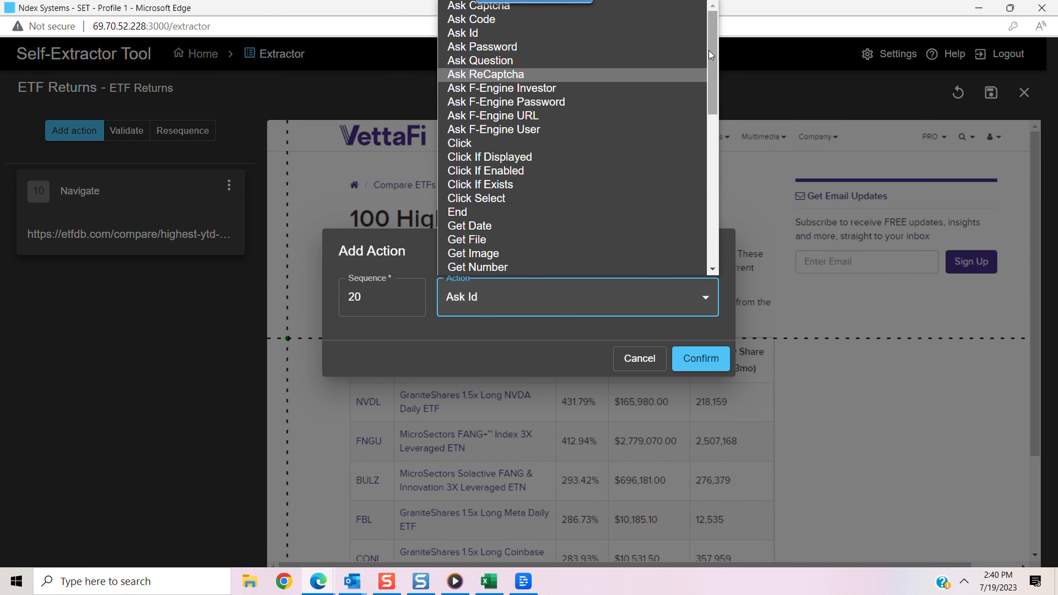
{"action": "left_click_drag", "start_coordinate": [711, 49], "coordinate": [711, 160]}
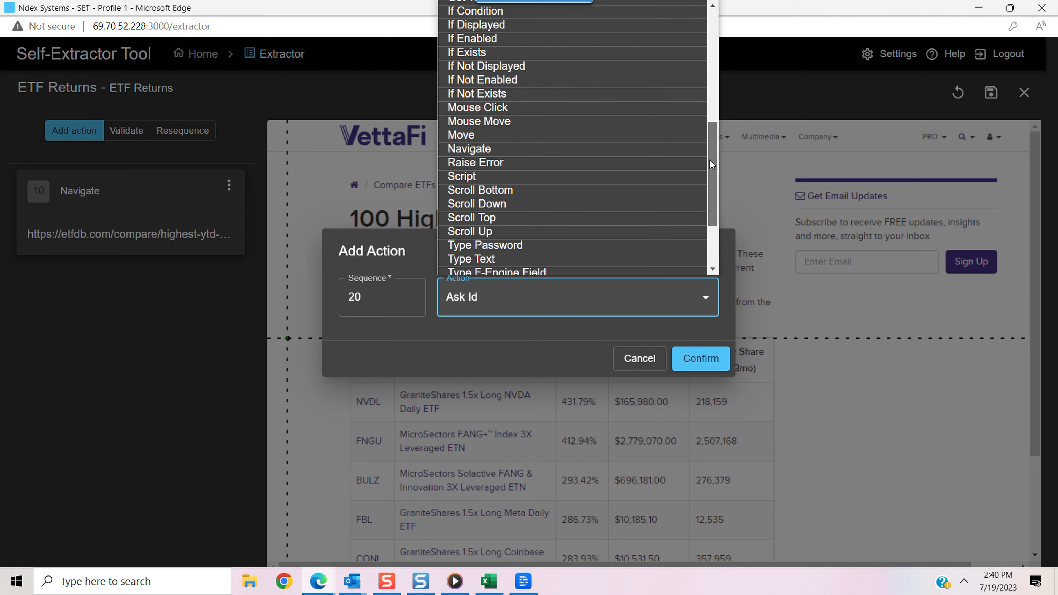
{"action": "left_click", "coordinate": [477, 203]}
{"action": "left_click", "coordinate": [700, 359]}
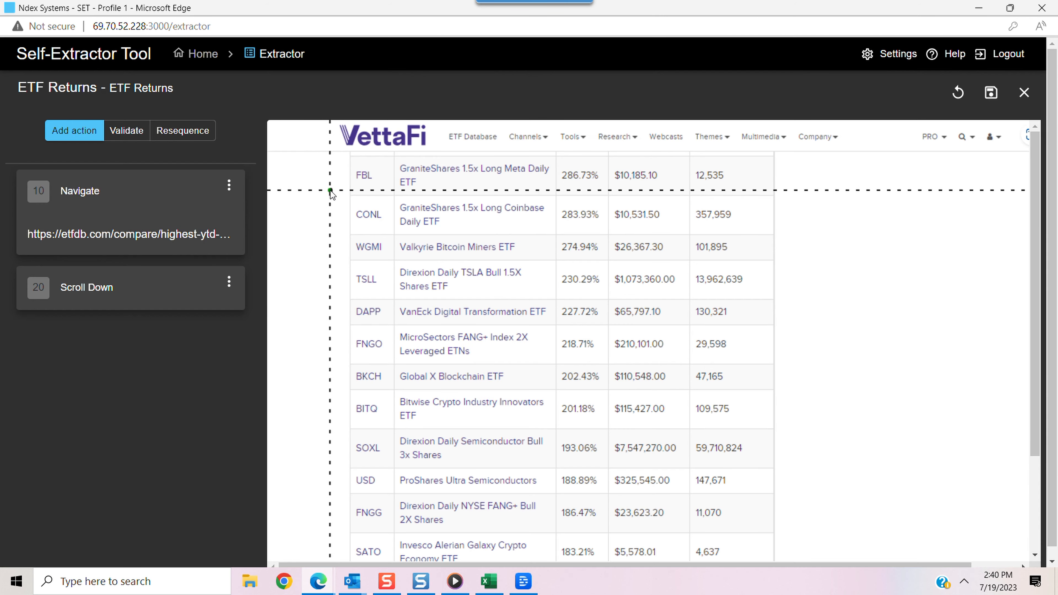
Add another Scroll Down action at sequence 30
{"action": "left_click", "coordinate": [84, 132]}
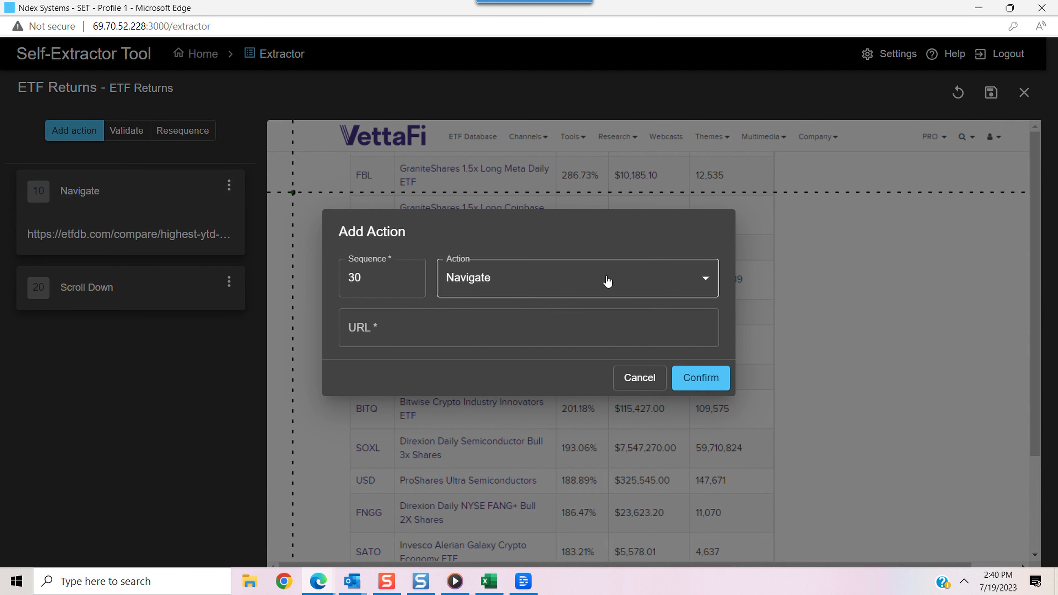
{"action": "left_click", "coordinate": [607, 282]}
{"action": "left_click_drag", "start_coordinate": [715, 396], "coordinate": [713, 466]}
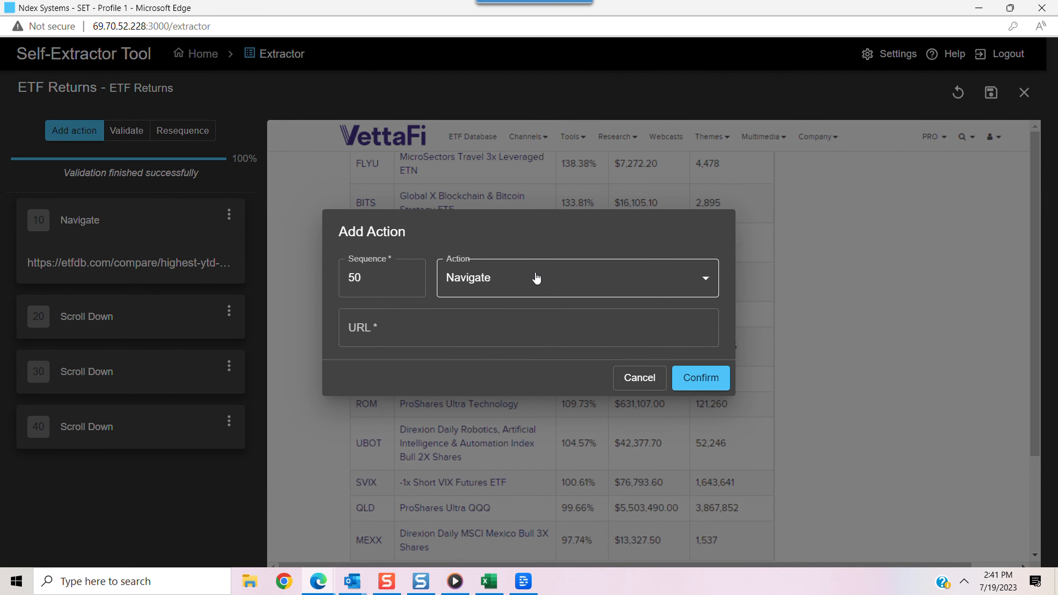
Add a Scroll Down action at sequence 50 to load more of the page
{"action": "left_click", "coordinate": [536, 278]}
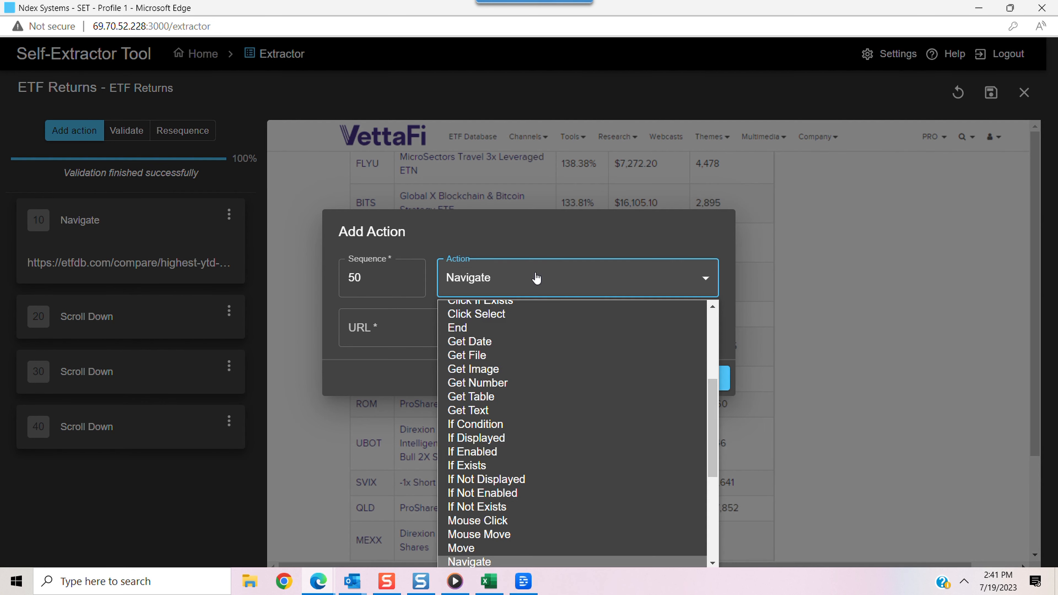
{"action": "left_click_drag", "start_coordinate": [712, 397], "coordinate": [712, 461]}
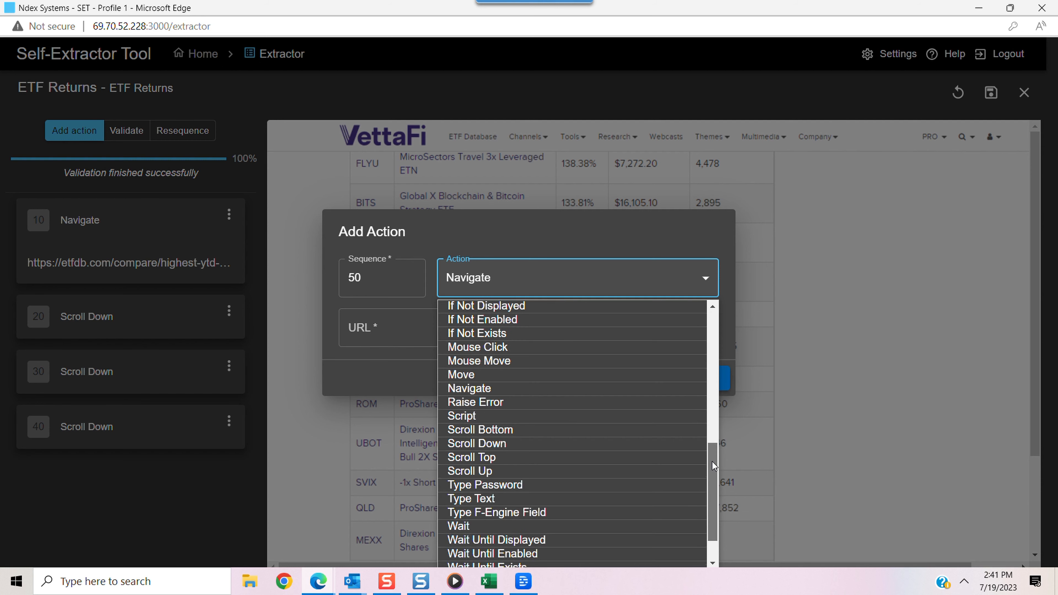
{"action": "left_click", "coordinate": [477, 443]}
{"action": "left_click", "coordinate": [701, 359]}
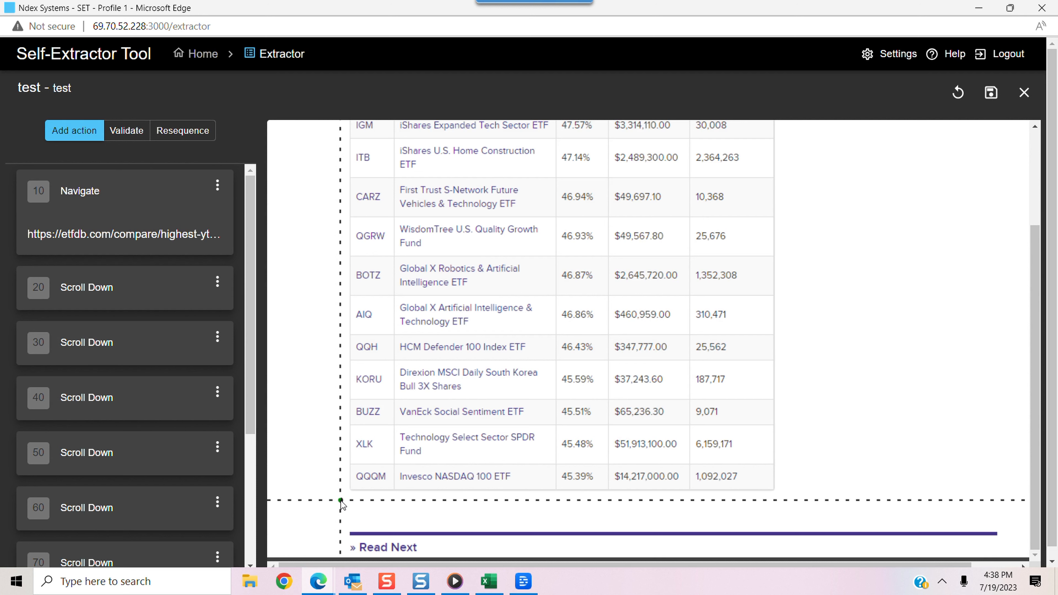
Add a Scroll Top action at sequence 110 to return to the start of the web page
{"action": "left_click", "coordinate": [74, 130]}
{"action": "left_click", "coordinate": [577, 278]}
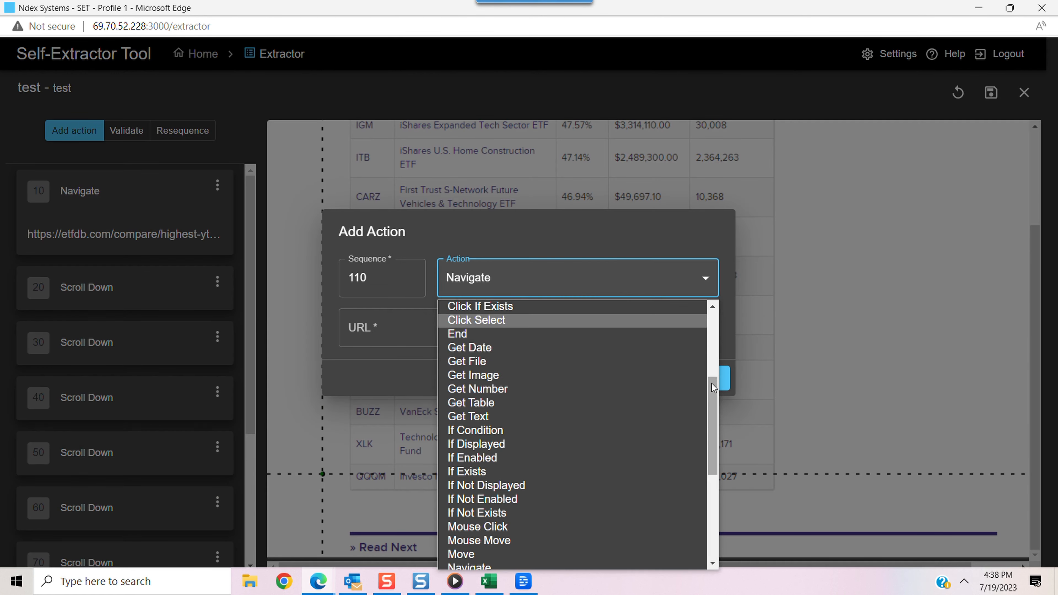
{"action": "scroll", "coordinate": [717, 464], "scroll_direction": "down", "scroll_amount": 8}
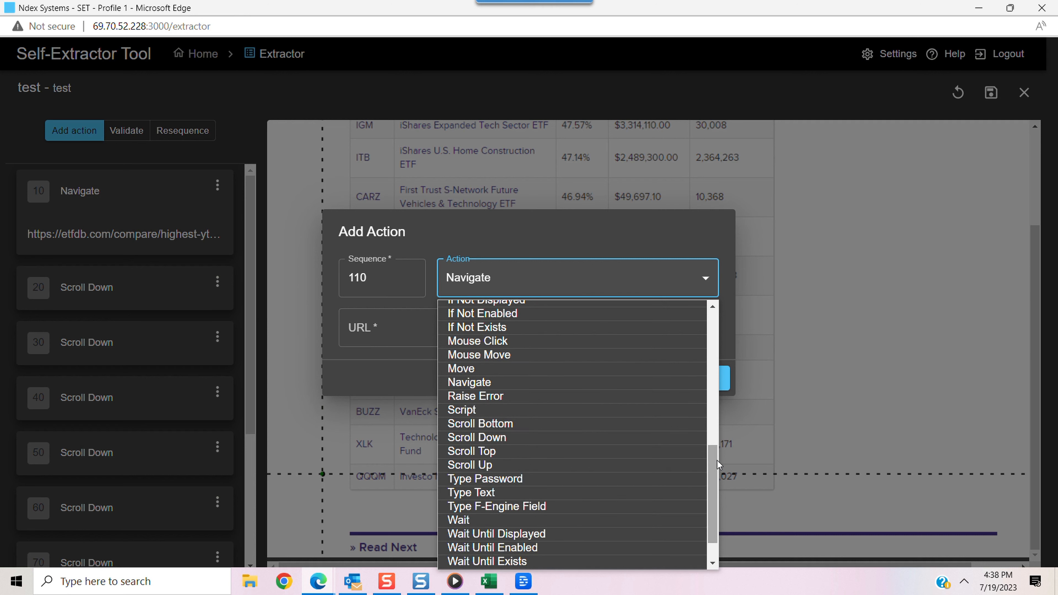
{"action": "left_click", "coordinate": [504, 453]}
{"action": "left_click", "coordinate": [694, 368]}
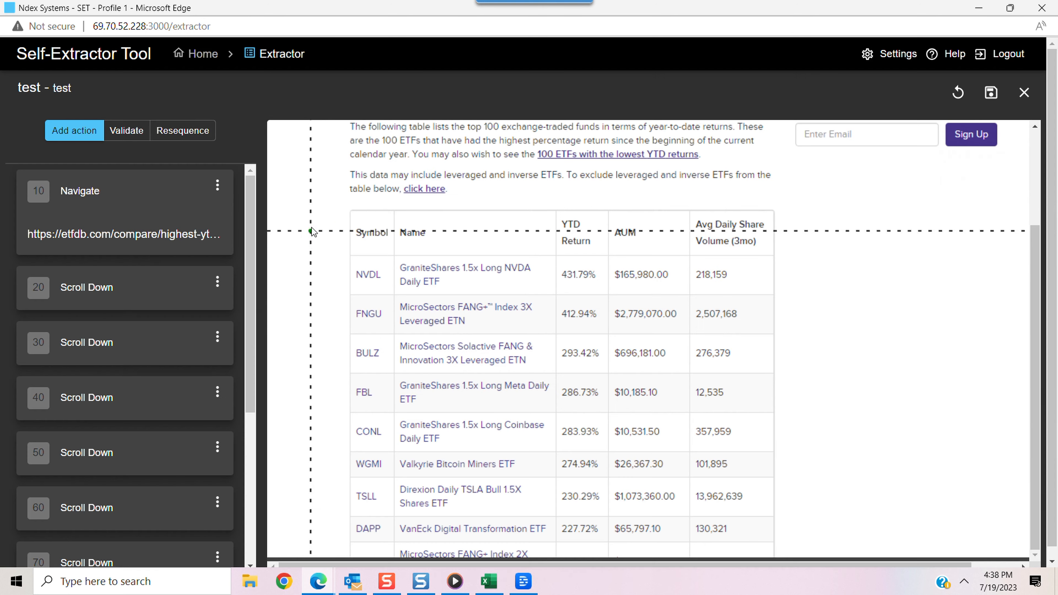
Add a Get Table action at sequence 120 with the table name "ETF Returns"
{"action": "left_click", "coordinate": [89, 133]}
{"action": "left_click", "coordinate": [533, 277]}
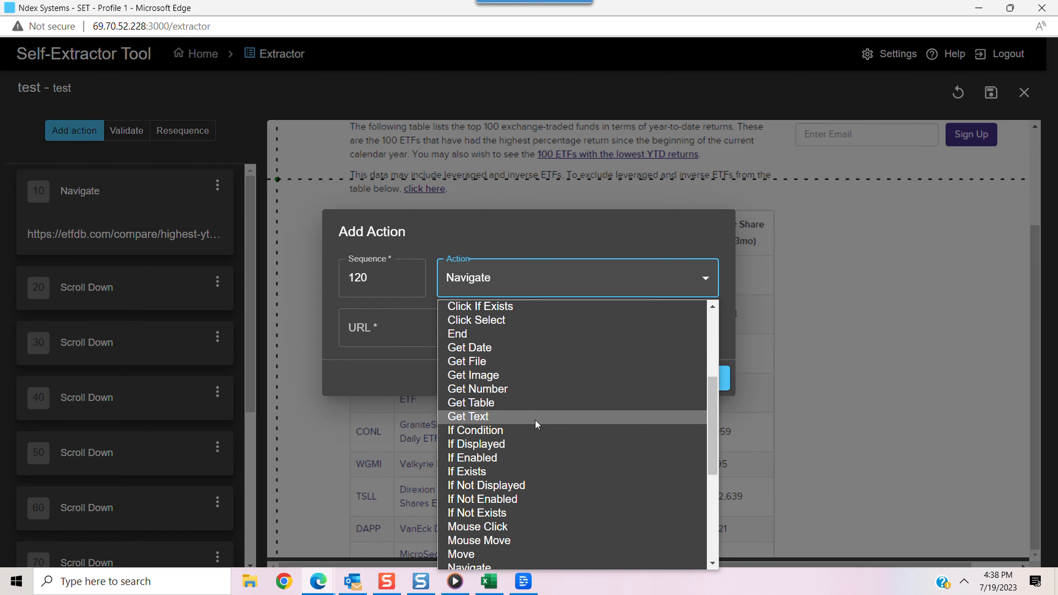
{"action": "left_click", "coordinate": [508, 405]}
{"action": "left_click", "coordinate": [392, 324]}
{"action": "type", "text": "ETF Returns"}
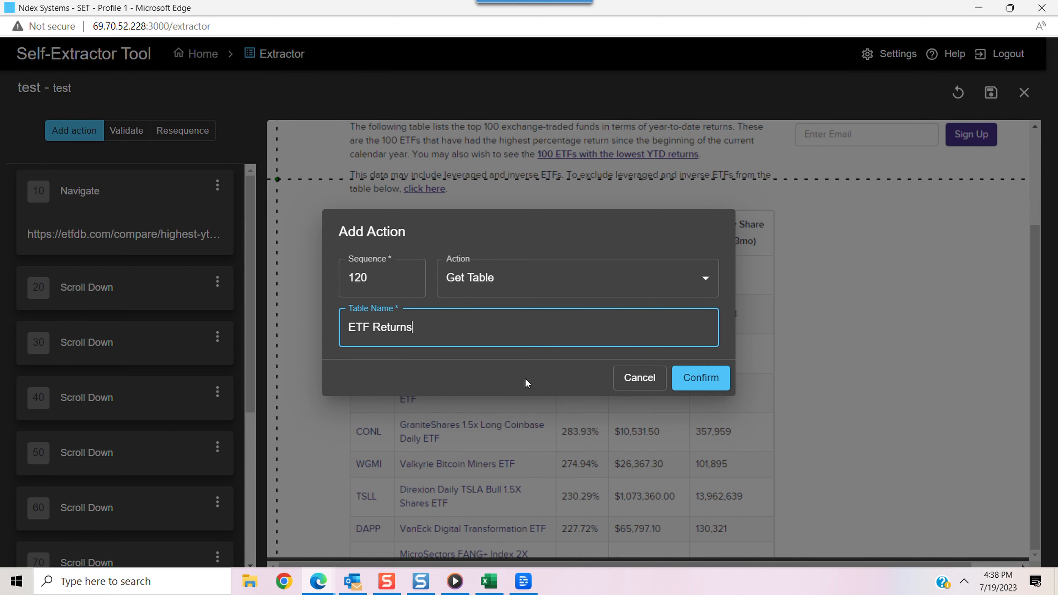
{"action": "left_click", "coordinate": [708, 381]}
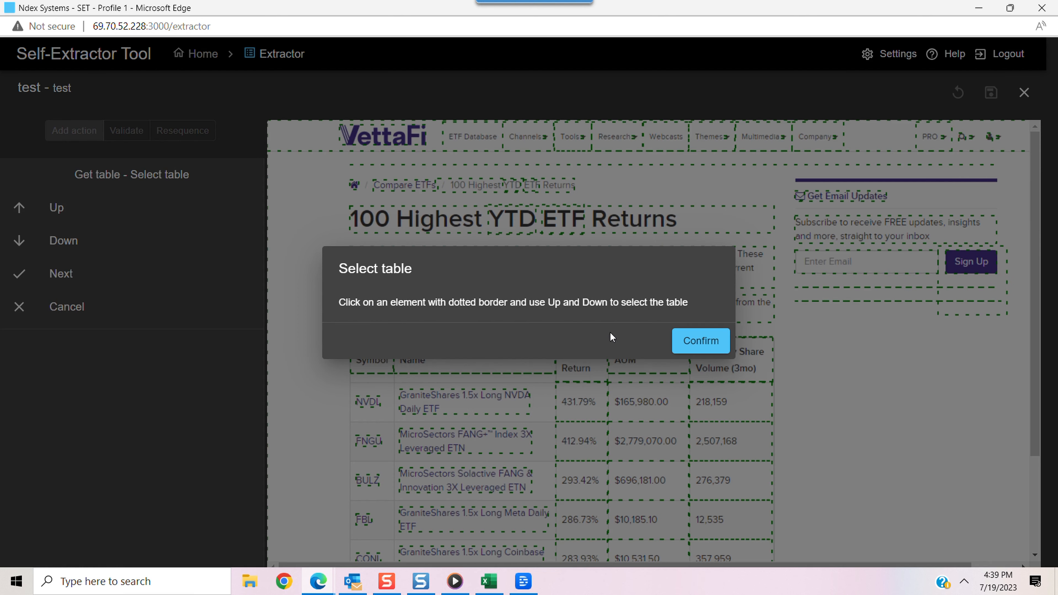
Expand the selection from the Symbol header cell to the whole ETF table and accept it as the table to extract
{"action": "left_click", "coordinate": [682, 347]}
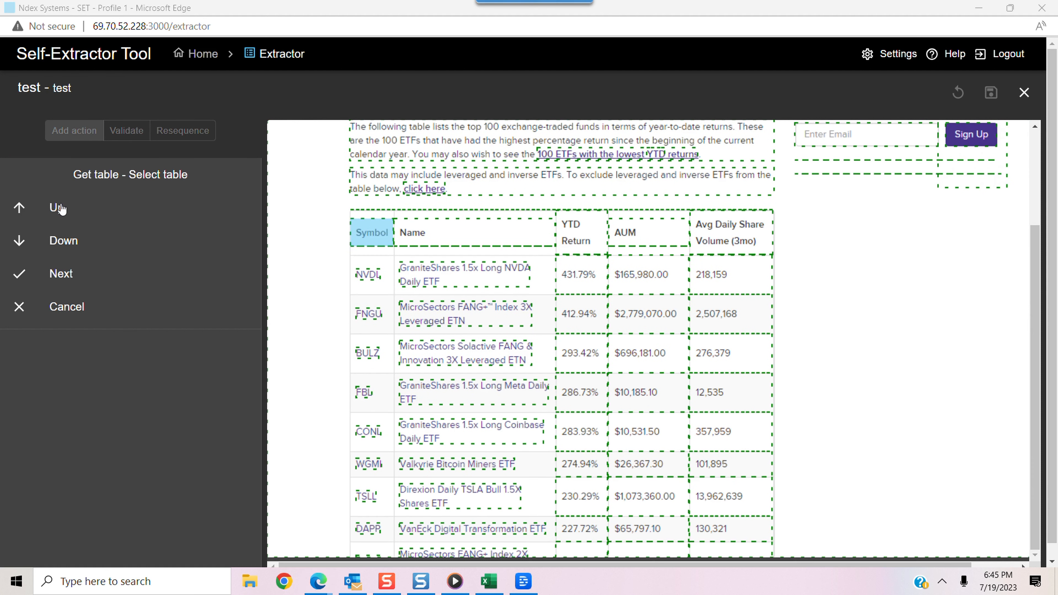
{"action": "left_click", "coordinate": [59, 208]}
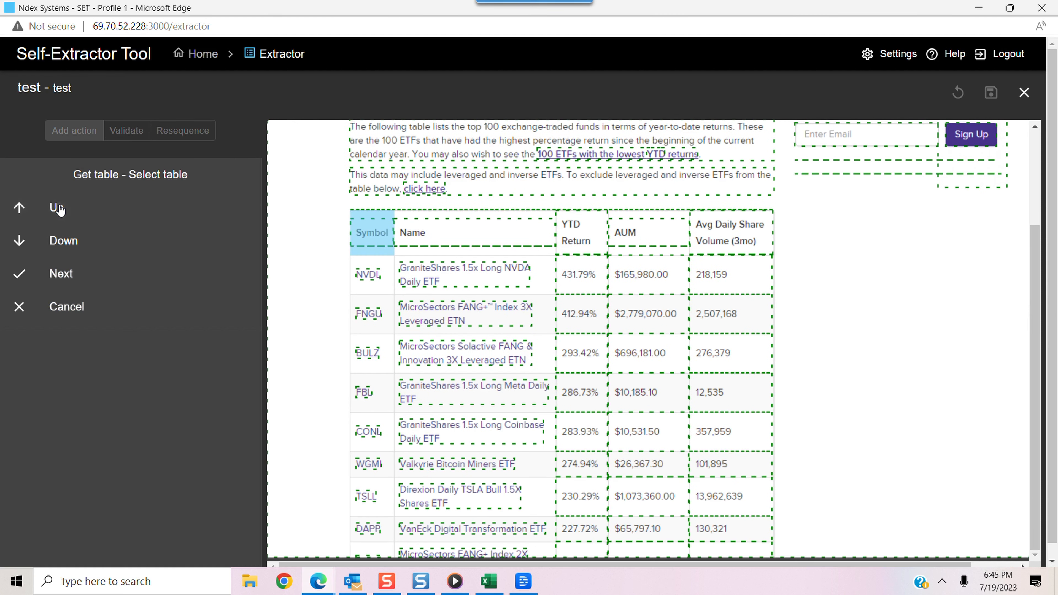
{"action": "left_click", "coordinate": [58, 208]}
{"action": "left_click", "coordinate": [59, 208]}
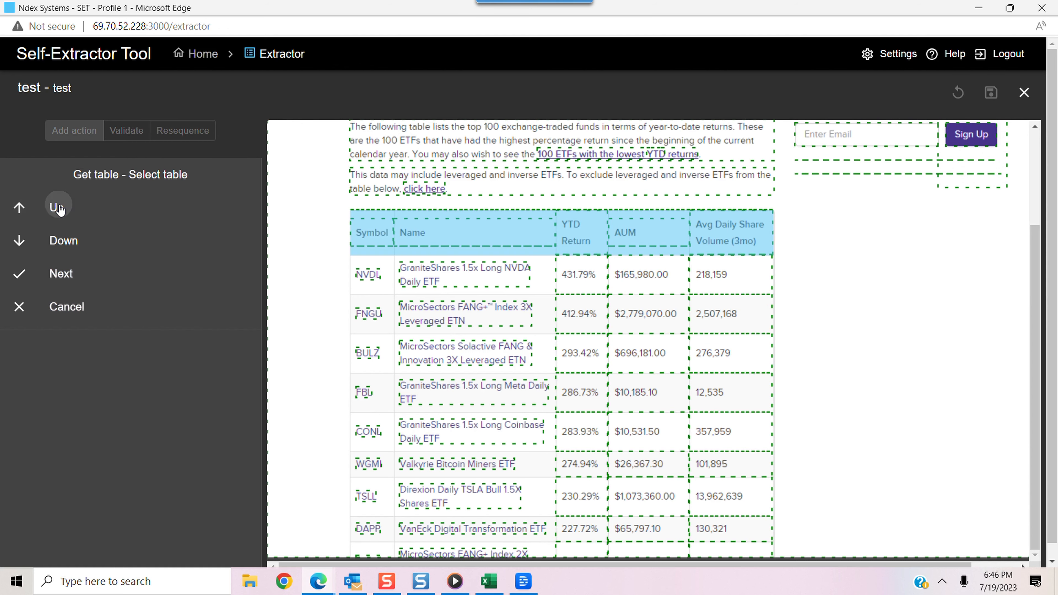
{"action": "left_click", "coordinate": [59, 208]}
{"action": "left_click", "coordinate": [56, 276]}
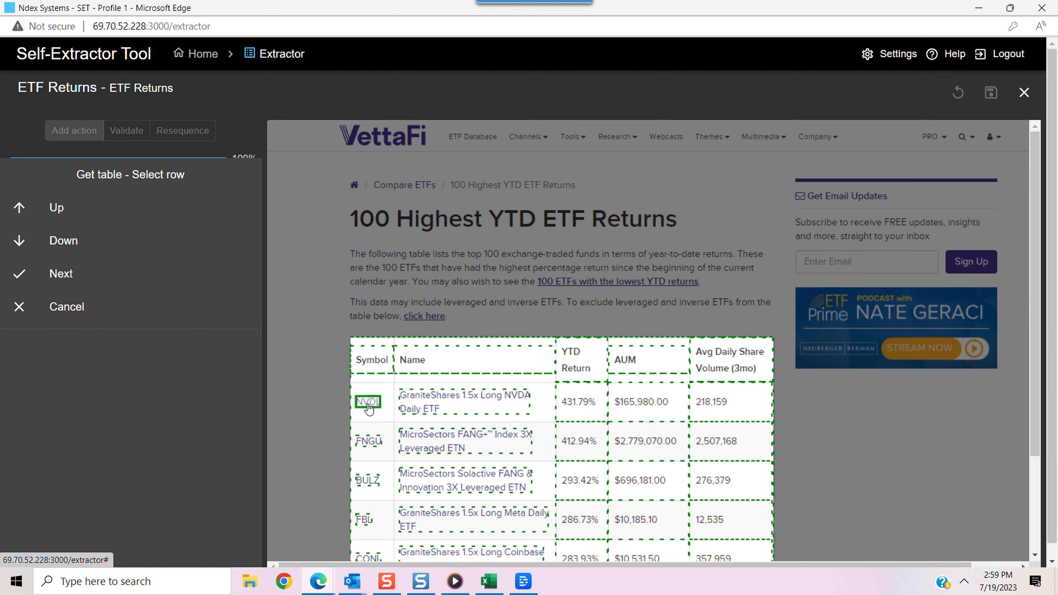
Select the complete NVDL row as the table's row pattern and proceed to column selection
{"action": "left_click", "coordinate": [368, 402]}
{"action": "left_click", "coordinate": [59, 208]}
{"action": "left_click", "coordinate": [58, 208]}
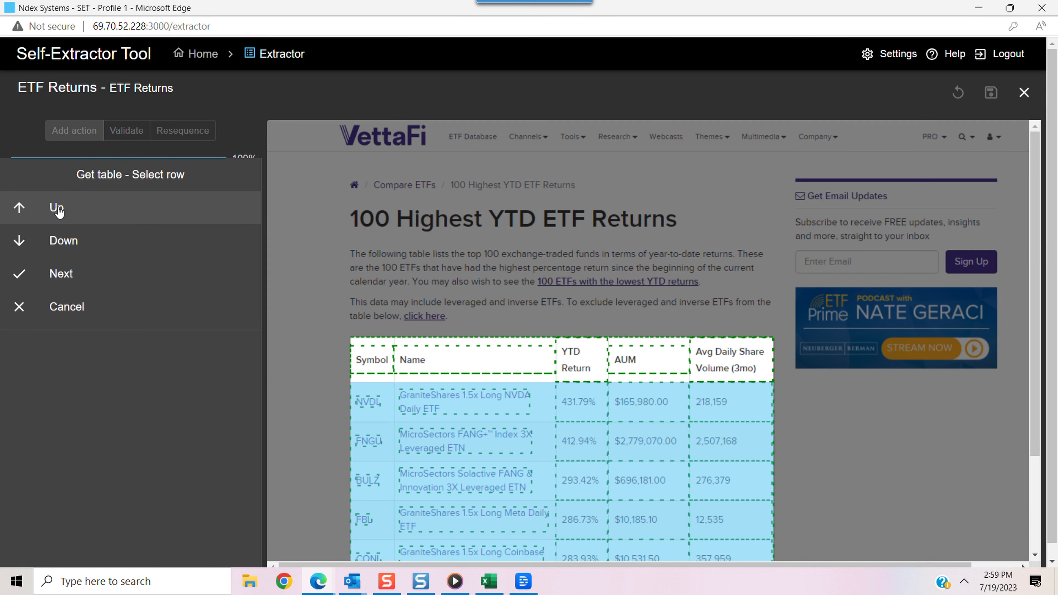
{"action": "left_click", "coordinate": [66, 242]}
{"action": "left_click", "coordinate": [62, 275]}
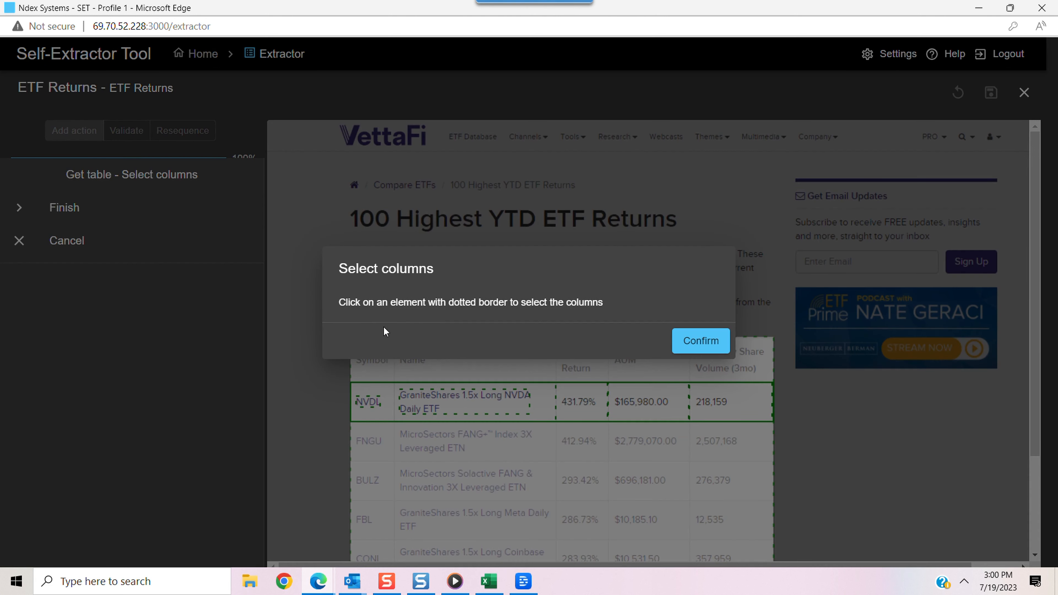
Add the NVDL row's symbol and fund name cells as text columns labelled "Symbol" and "Name"
{"action": "left_click", "coordinate": [368, 403]}
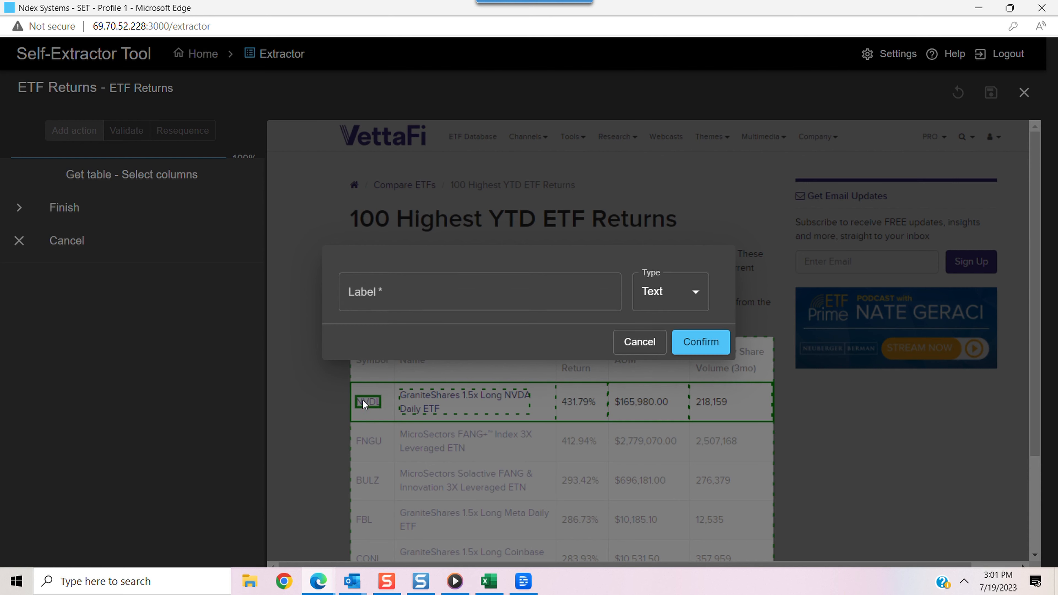
{"action": "left_click", "coordinate": [358, 275]}
{"action": "type", "text": "Symbol"}
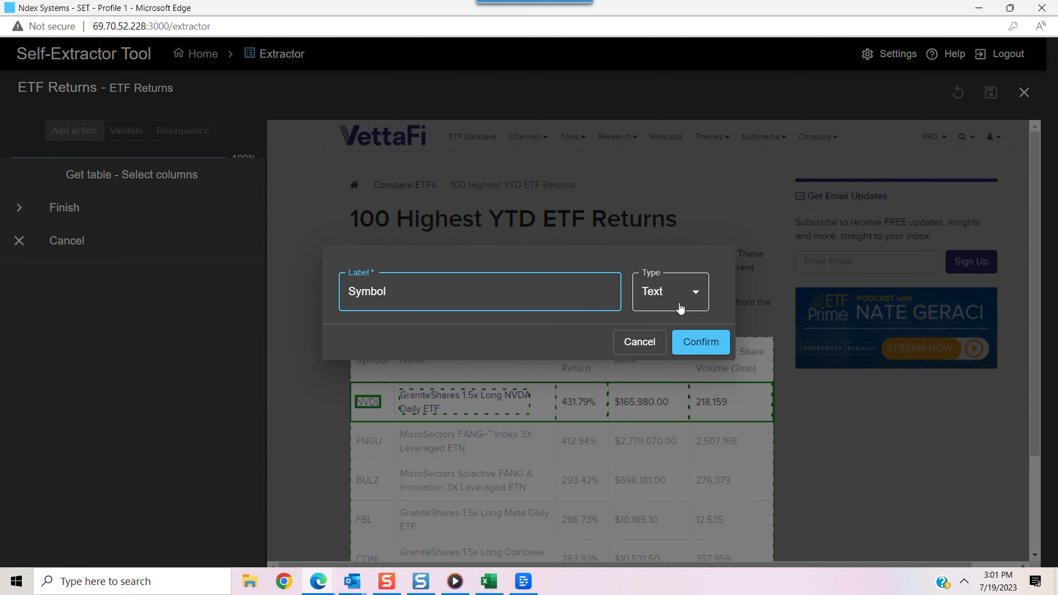
{"action": "left_click", "coordinate": [701, 342]}
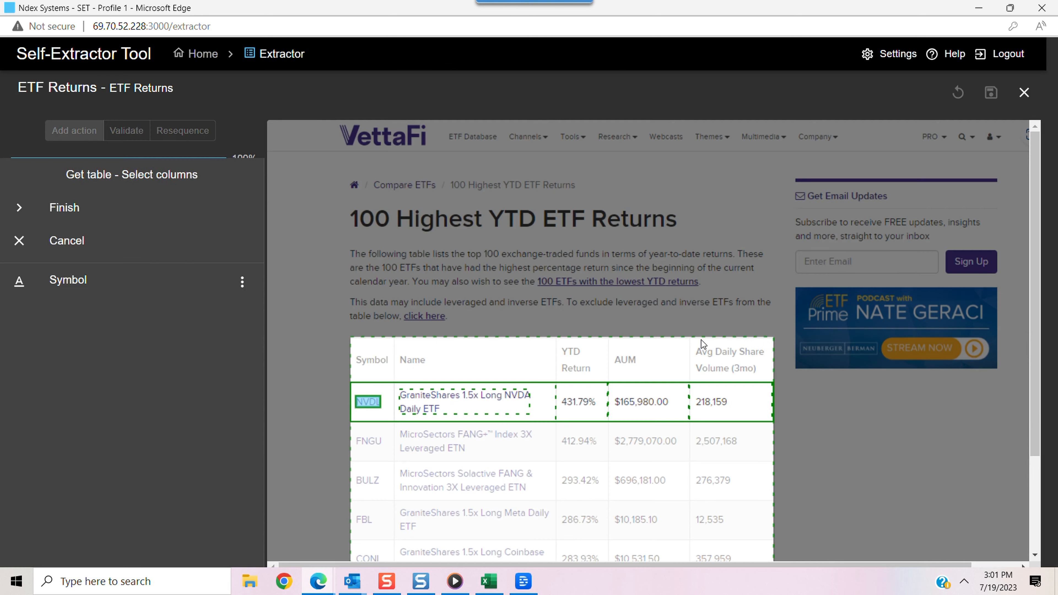
{"action": "left_click", "coordinate": [462, 401]}
{"action": "left_click", "coordinate": [386, 297]}
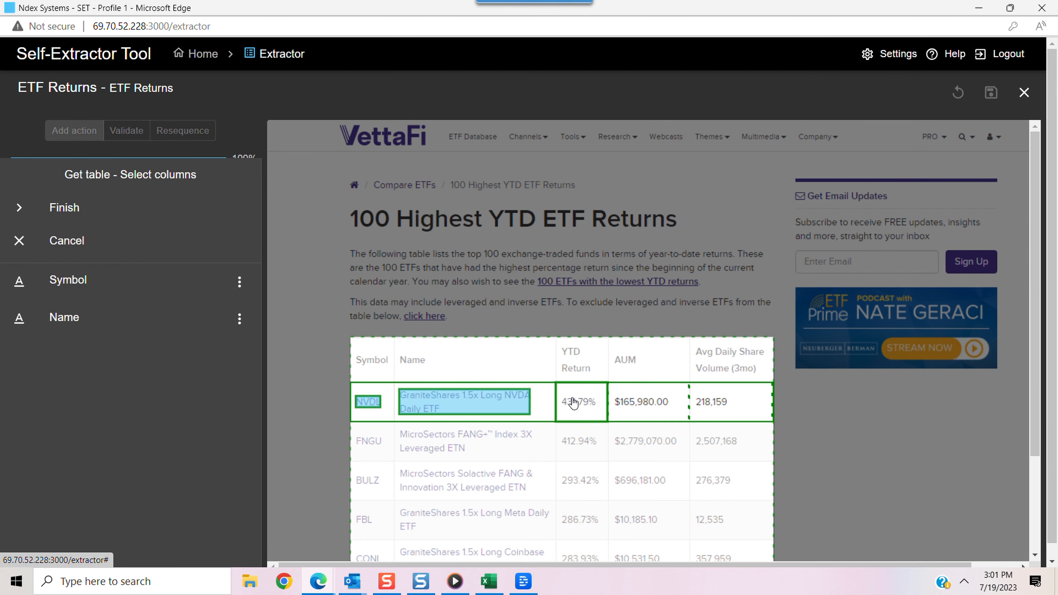
Add the NVDL row's YTD return cell as a number column labelled "YTD", testing the number conversion before accepting it
{"action": "left_click", "coordinate": [574, 403]}
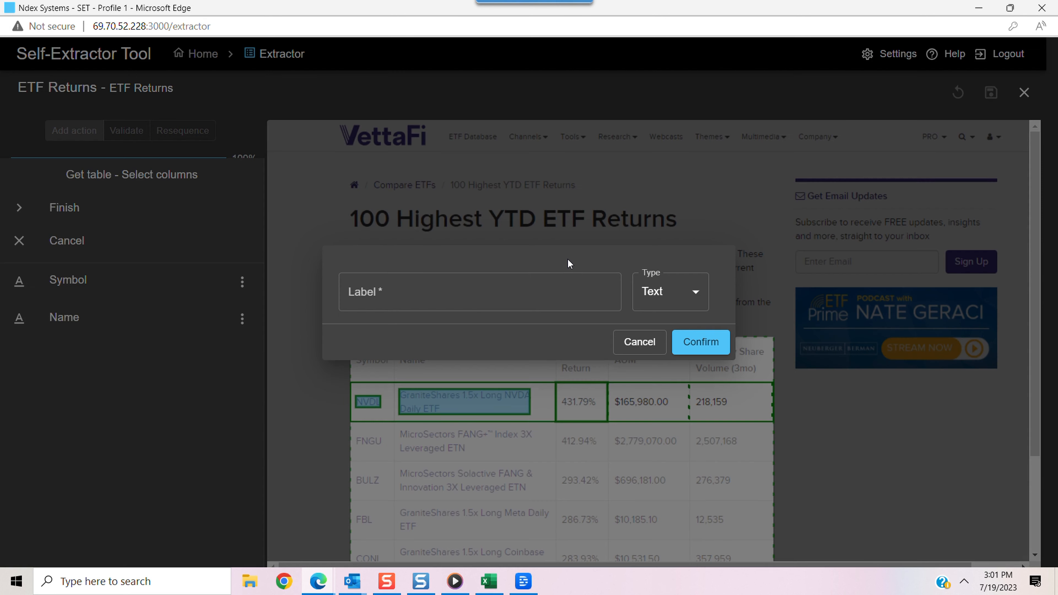
{"action": "type", "text": "YTD"}
{"action": "left_click", "coordinate": [697, 293]}
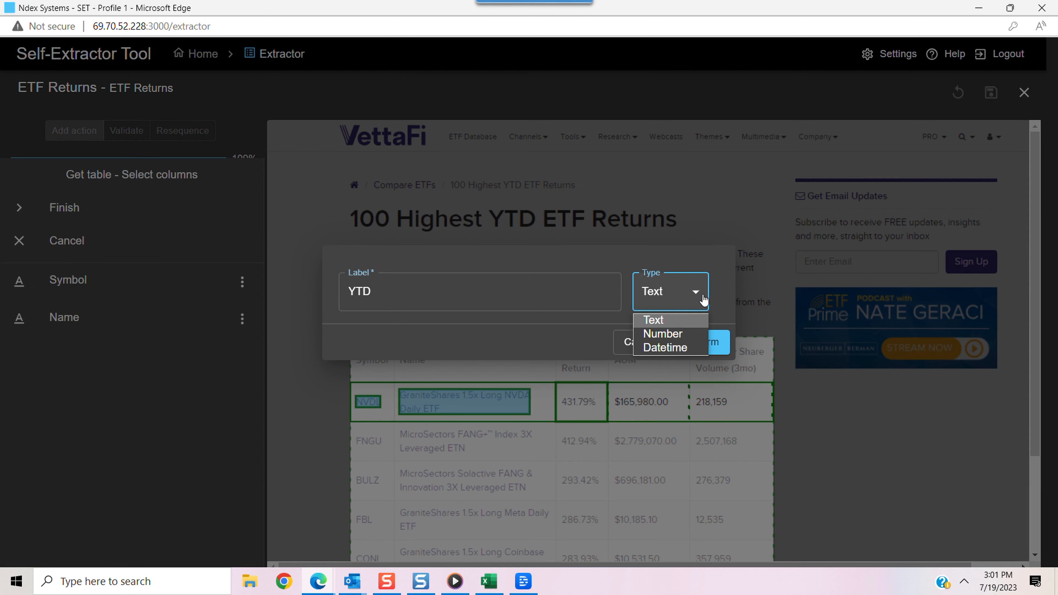
{"action": "left_click", "coordinate": [666, 333]}
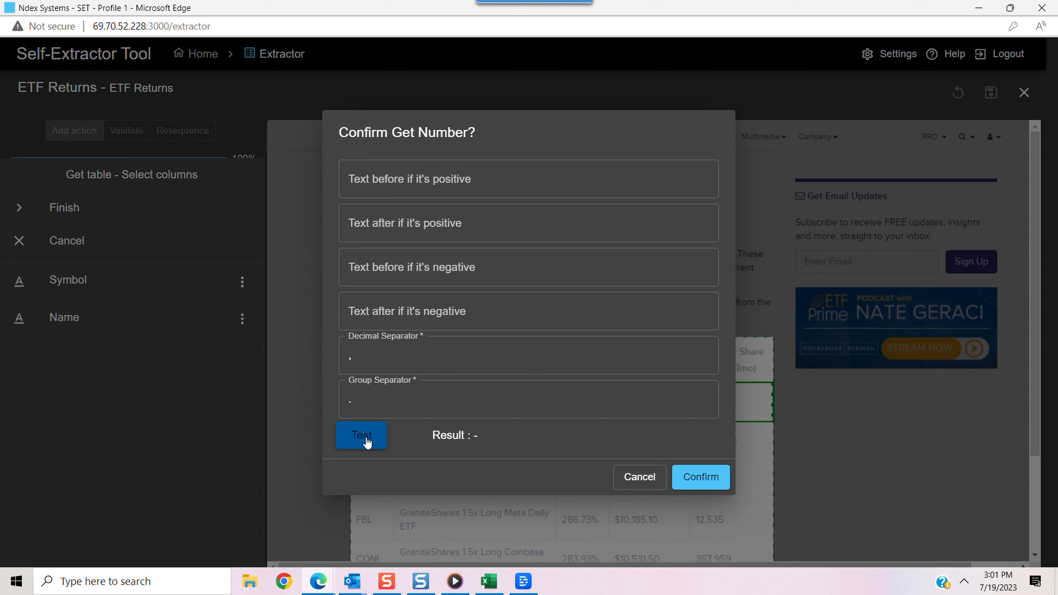
{"action": "left_click", "coordinate": [367, 441]}
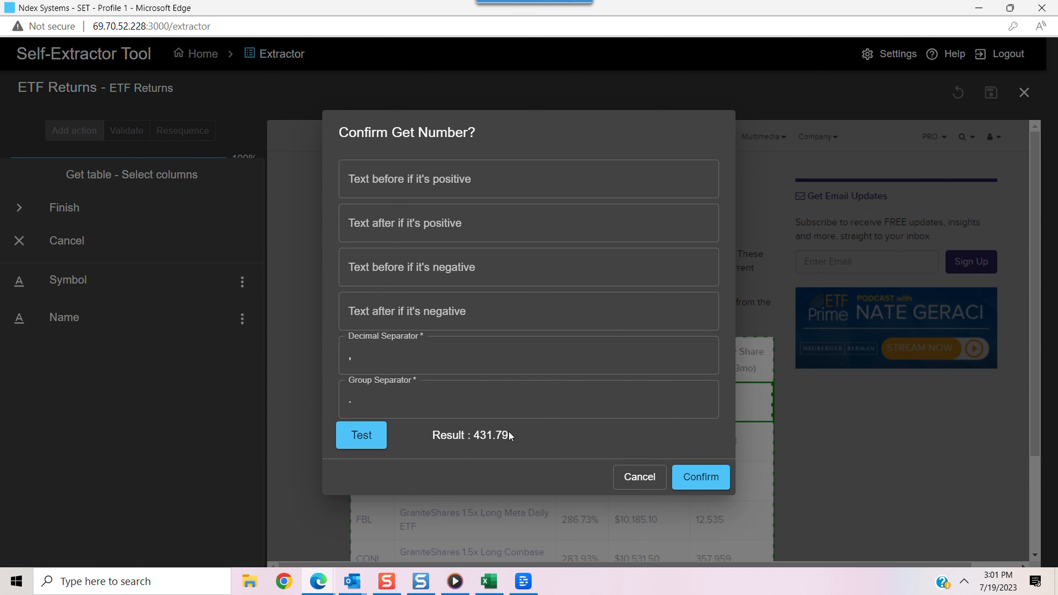
{"action": "left_click_drag", "start_coordinate": [509, 433], "coordinate": [474, 436]}
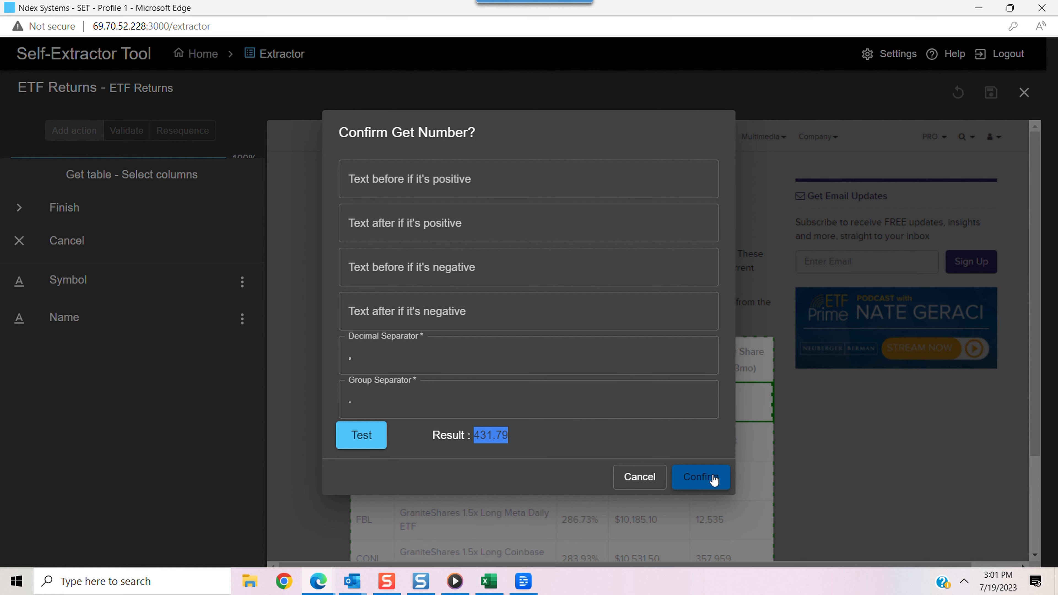
{"action": "left_click", "coordinate": [700, 477]}
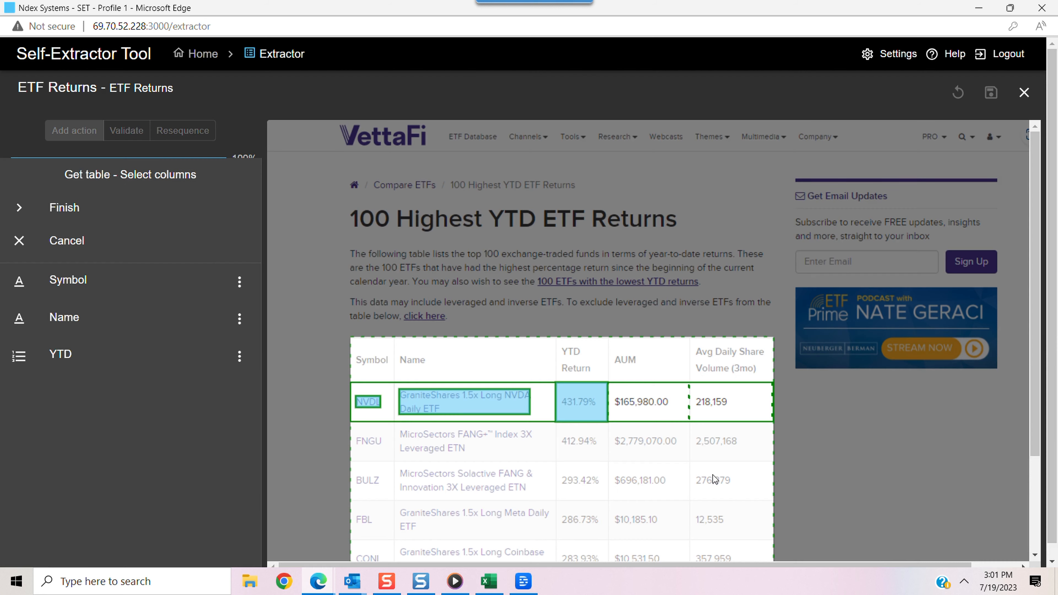
Add the NVDL row's average daily share volume cell as a number column labelled "Average", testing its conversion before accepting it
{"action": "left_click", "coordinate": [725, 403]}
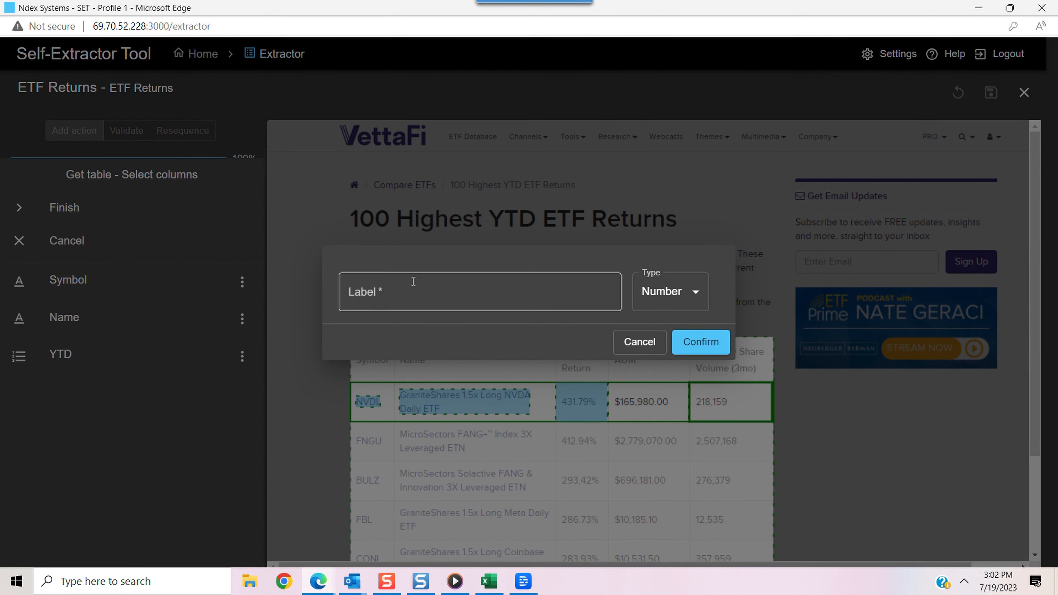
{"action": "left_click", "coordinate": [403, 292]}
{"action": "type", "text": "Average"}
{"action": "left_click", "coordinate": [700, 346]}
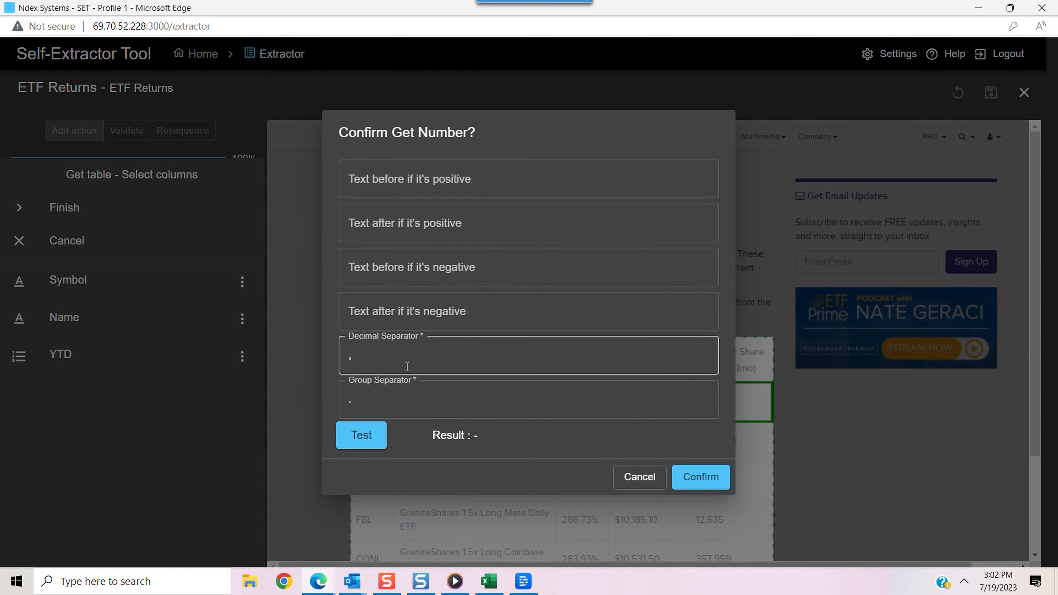
{"action": "left_click", "coordinate": [355, 435]}
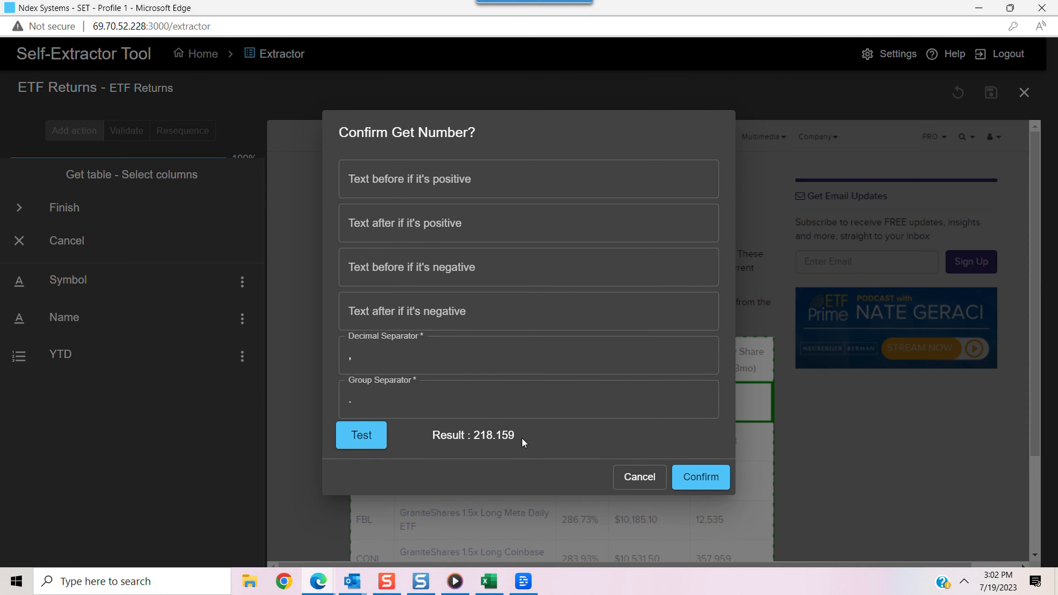
{"action": "left_click", "coordinate": [708, 476]}
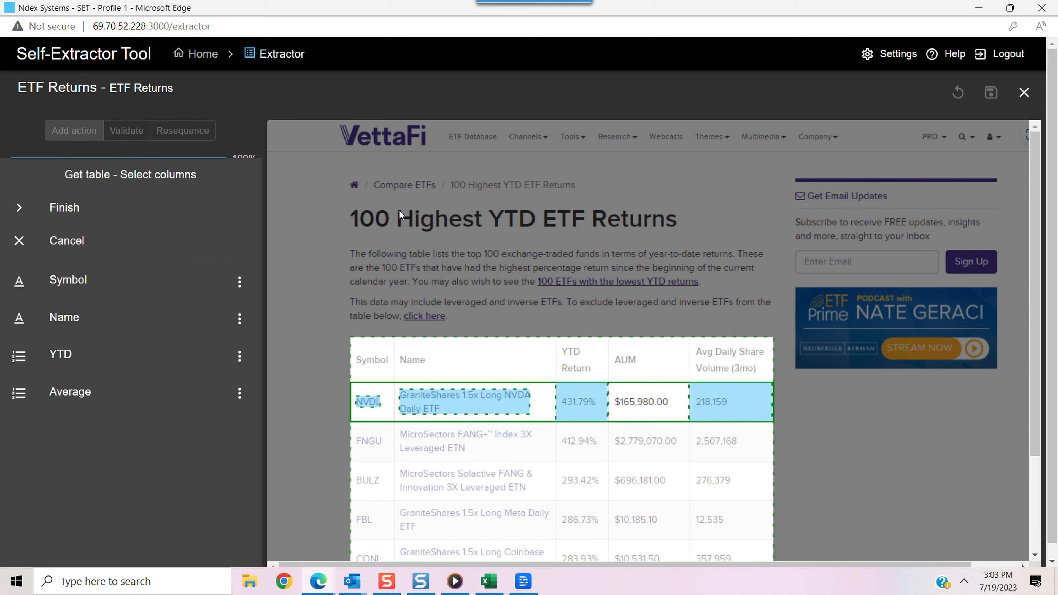
Finish the table's column selection, then save and close the ETF Returns extractor
{"action": "left_click", "coordinate": [61, 209]}
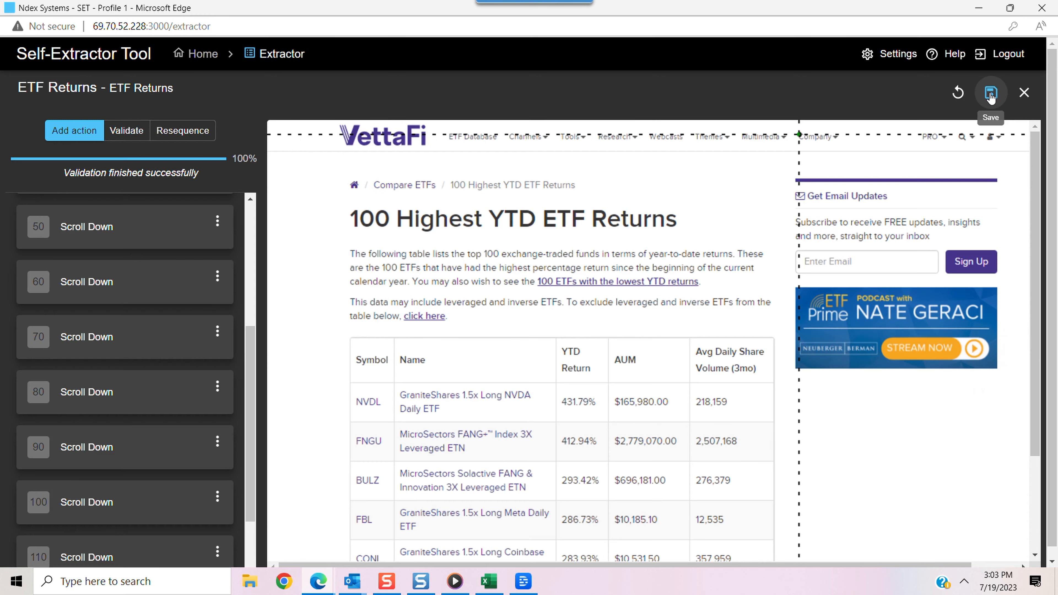
{"action": "left_click", "coordinate": [990, 92]}
{"action": "left_click", "coordinate": [697, 345]}
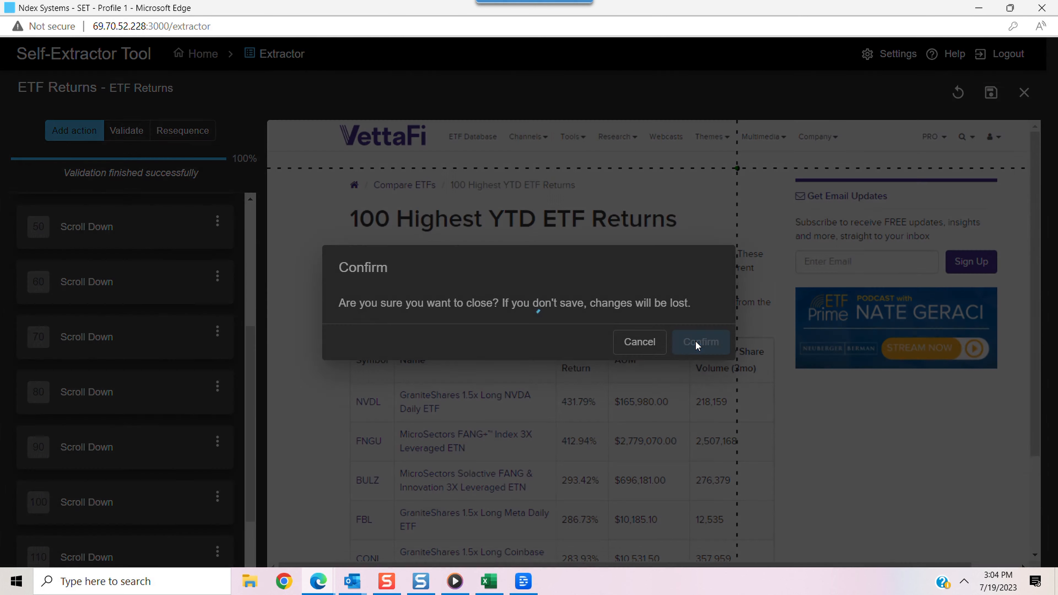
Execute the ETF Returns extractor from the dashboard
{"action": "left_click", "coordinate": [306, 214]}
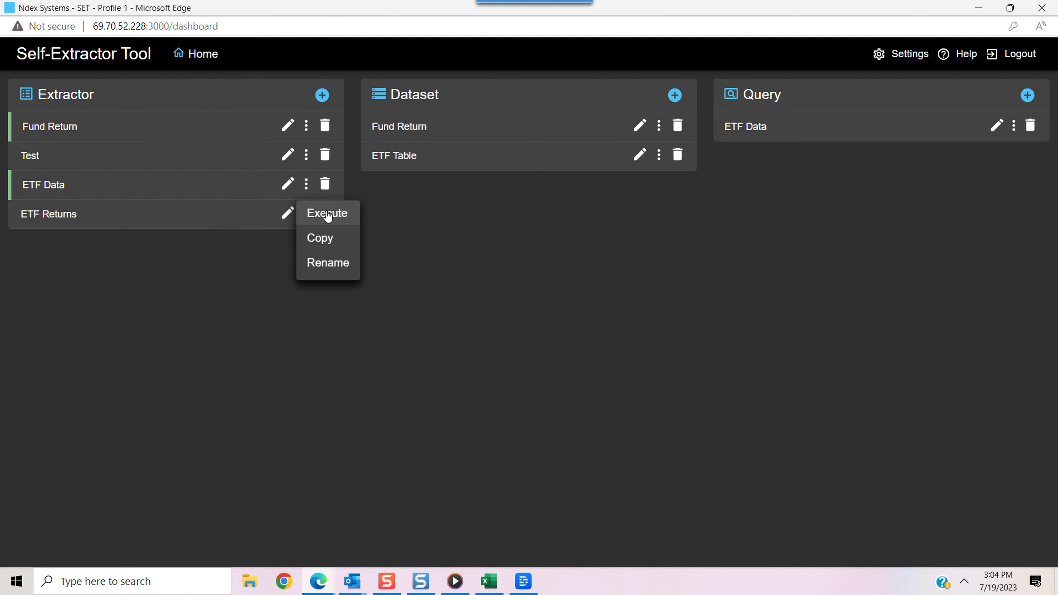
{"action": "left_click", "coordinate": [328, 214]}
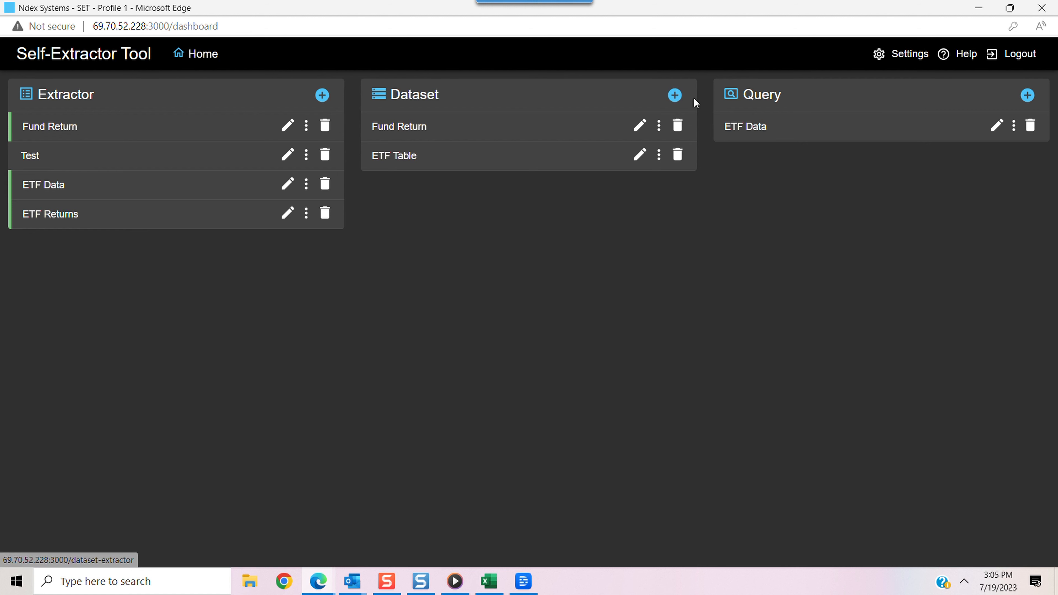
Create a new dataset with "ETF Return Data" as both its name and description, and proceed to defining its fields
{"action": "left_click", "coordinate": [676, 96]}
{"action": "type", "text": "ETF"}
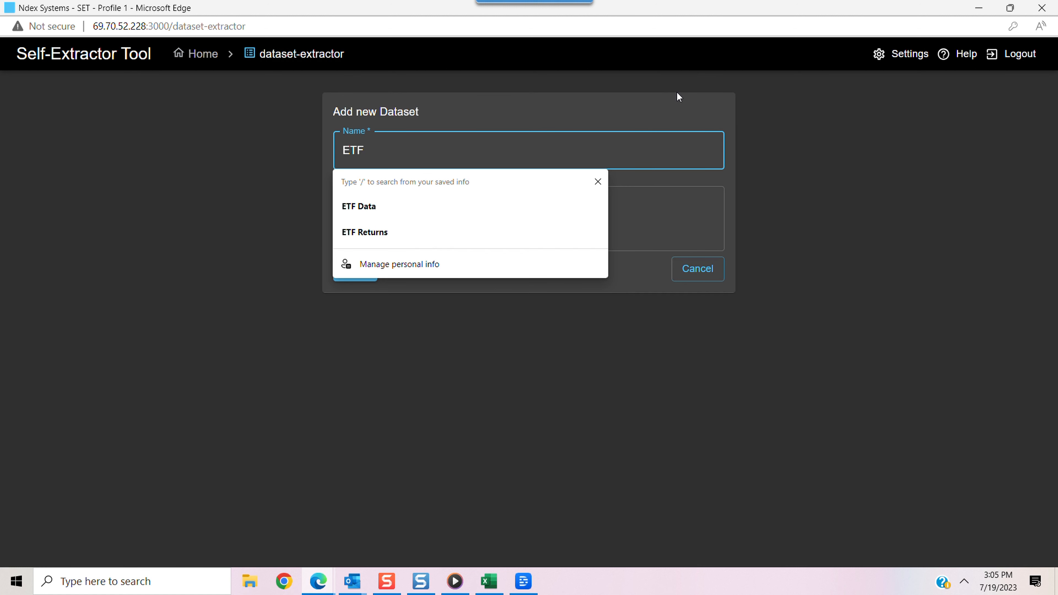
{"action": "type", "text": " Return Data"}
{"action": "key", "text": "Tab"}
{"action": "type", "text": "EtTF Return Data"}
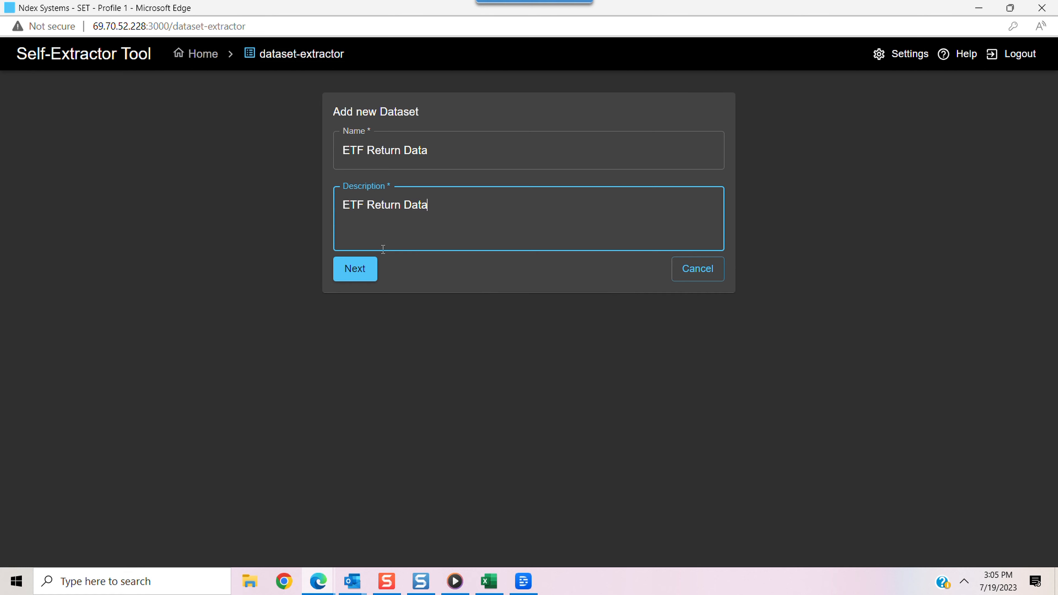
{"action": "left_click", "coordinate": [357, 271]}
Add two non-key text fields named "Symbol" and "Name" to the dataset
{"action": "left_click", "coordinate": [63, 170]}
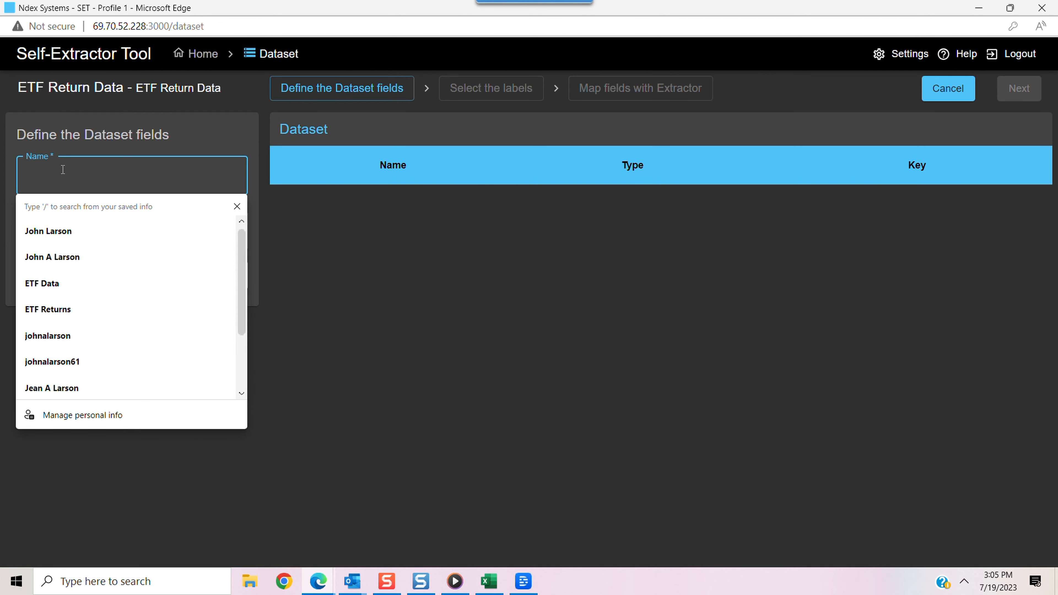
{"action": "type", "text": "Symbol"}
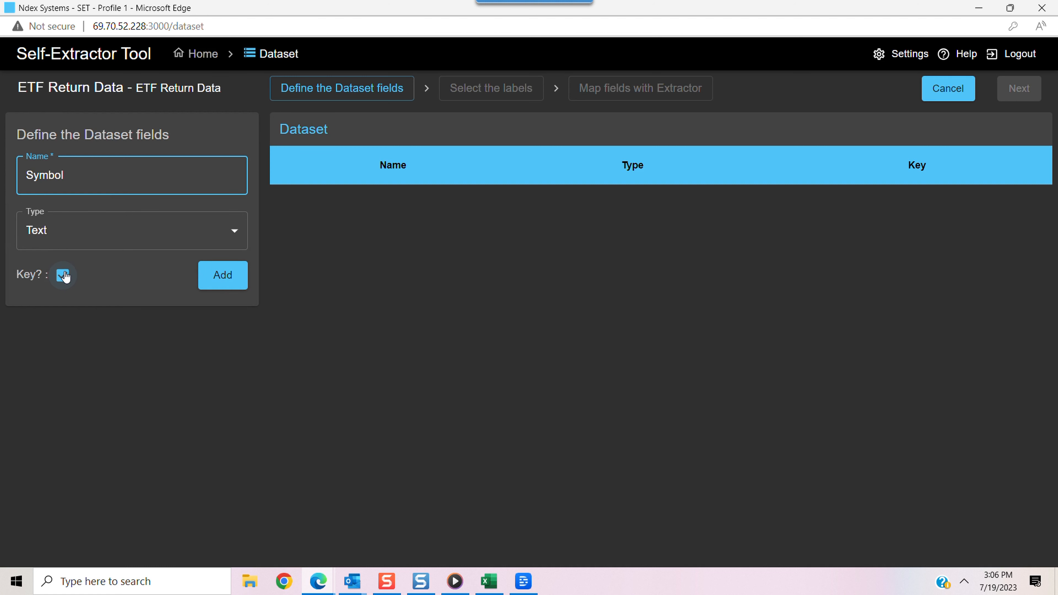
{"action": "left_click", "coordinate": [63, 275]}
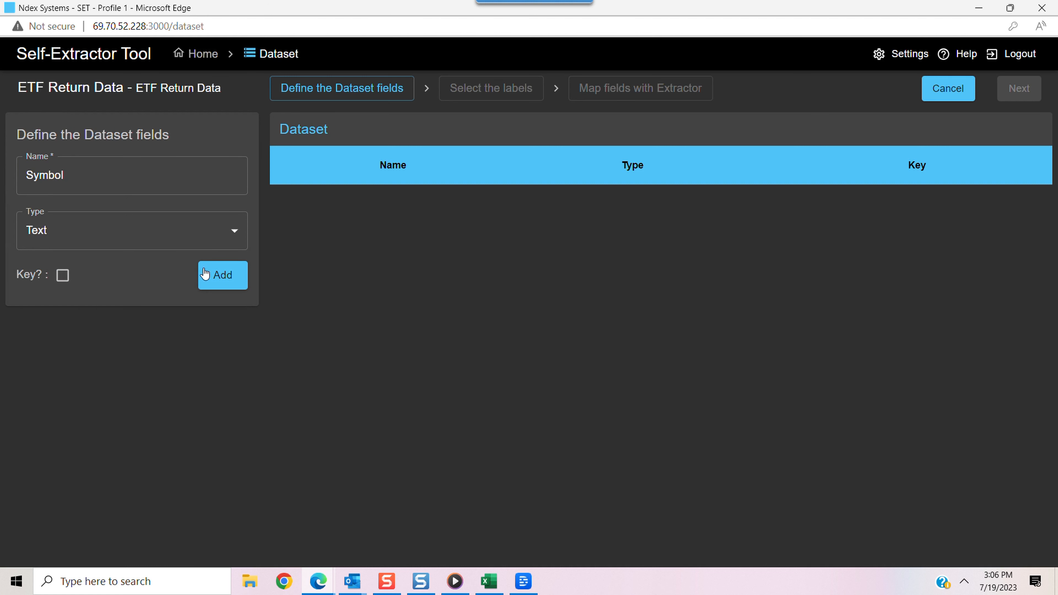
{"action": "left_click", "coordinate": [218, 285]}
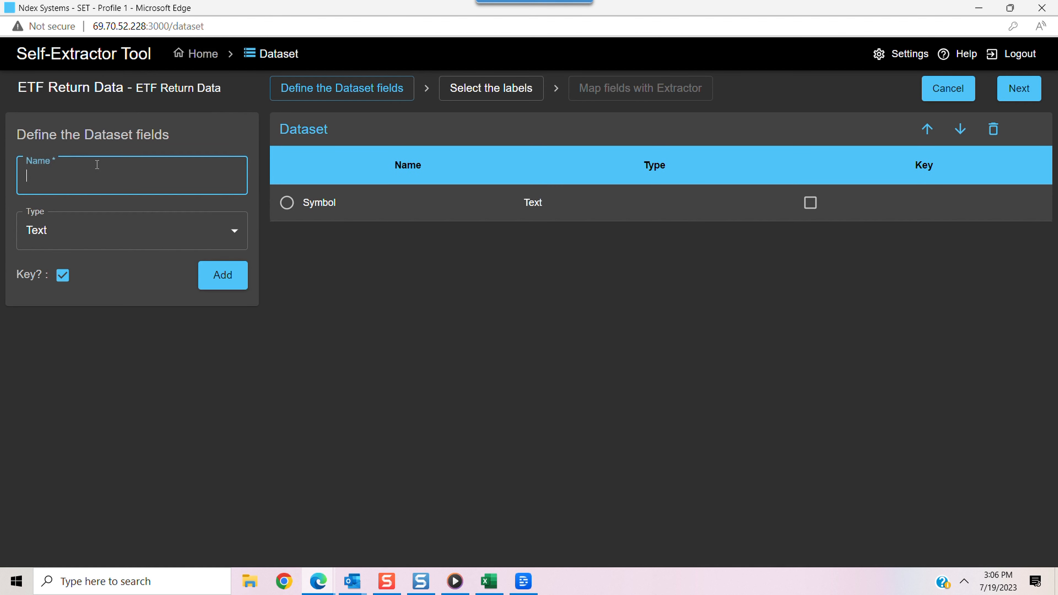
{"action": "left_click", "coordinate": [94, 167]}
{"action": "type", "text": "Name"}
{"action": "left_click", "coordinate": [63, 281]}
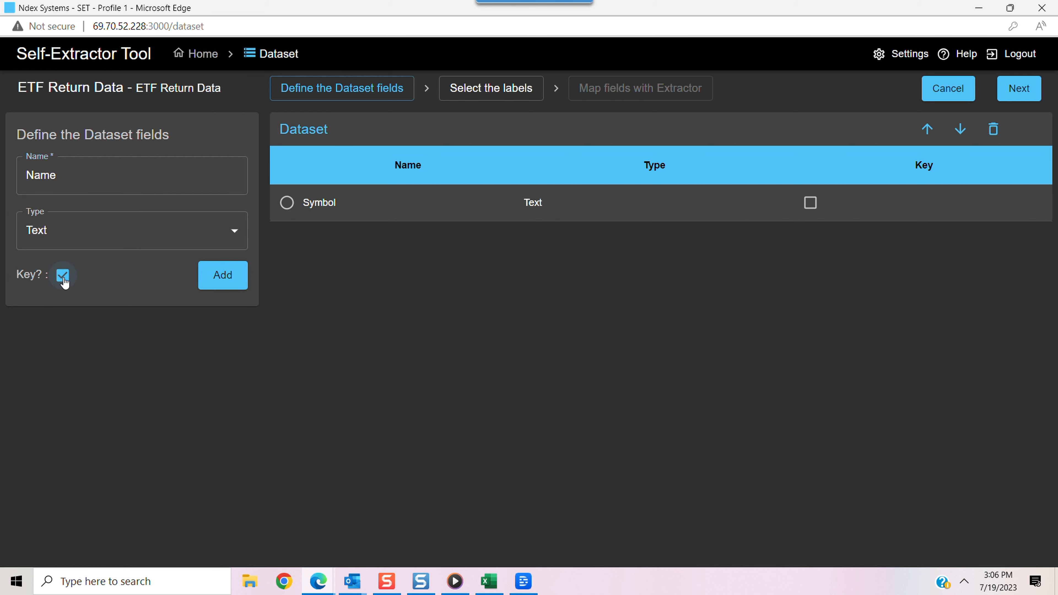
{"action": "left_click", "coordinate": [222, 275]}
Add two number fields named "YTD" and "Average" to the dataset
{"action": "left_click", "coordinate": [97, 177]}
{"action": "type", "text": "YTD"}
{"action": "left_click", "coordinate": [152, 245]}
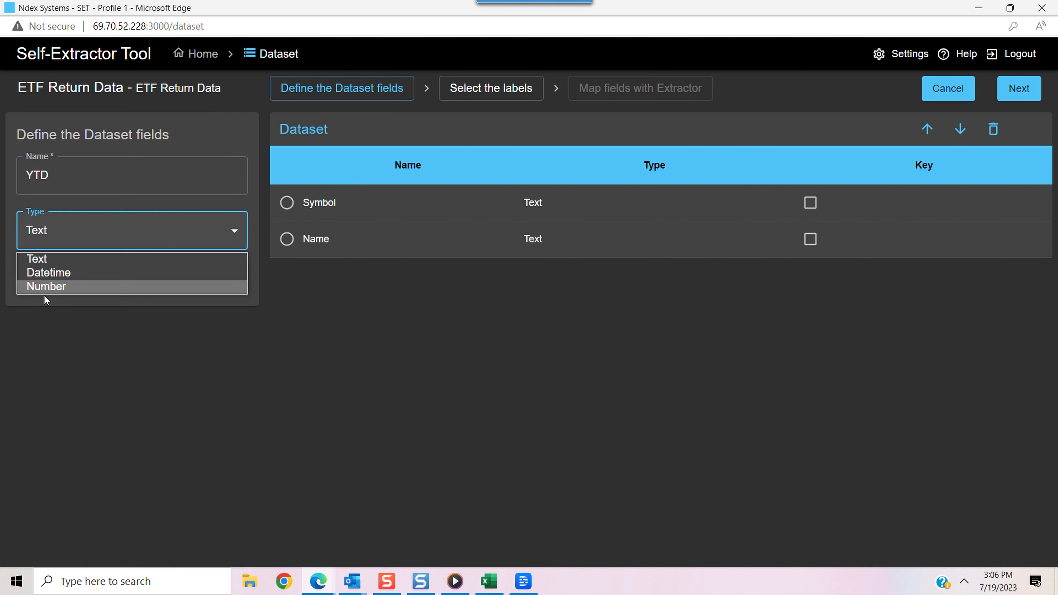
{"action": "left_click", "coordinate": [51, 290]}
{"action": "left_click", "coordinate": [223, 275]}
{"action": "left_click", "coordinate": [51, 179]}
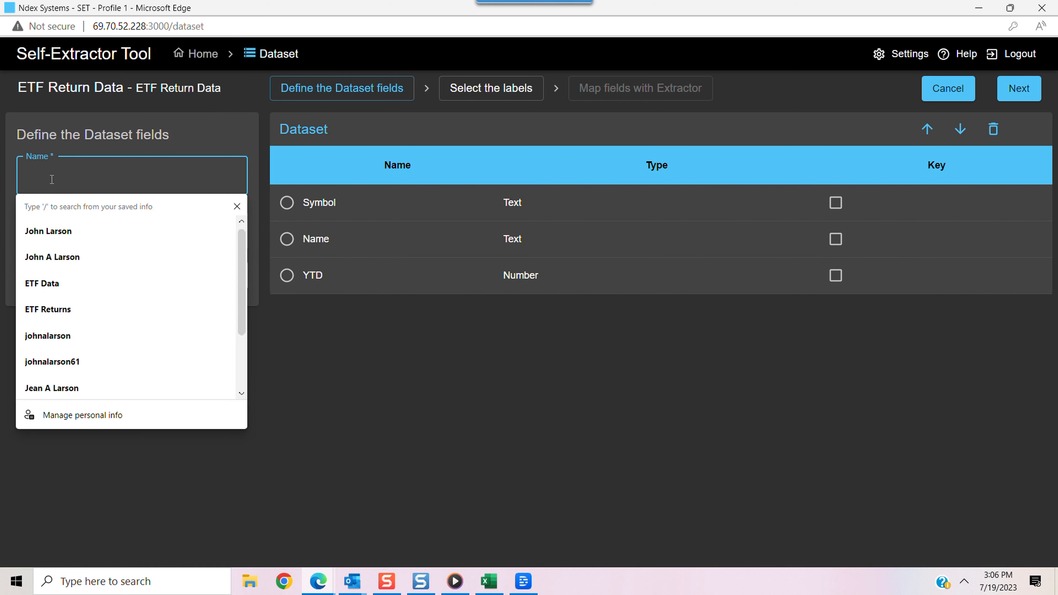
{"action": "type", "text": "Average"}
{"action": "left_click", "coordinate": [214, 283]}
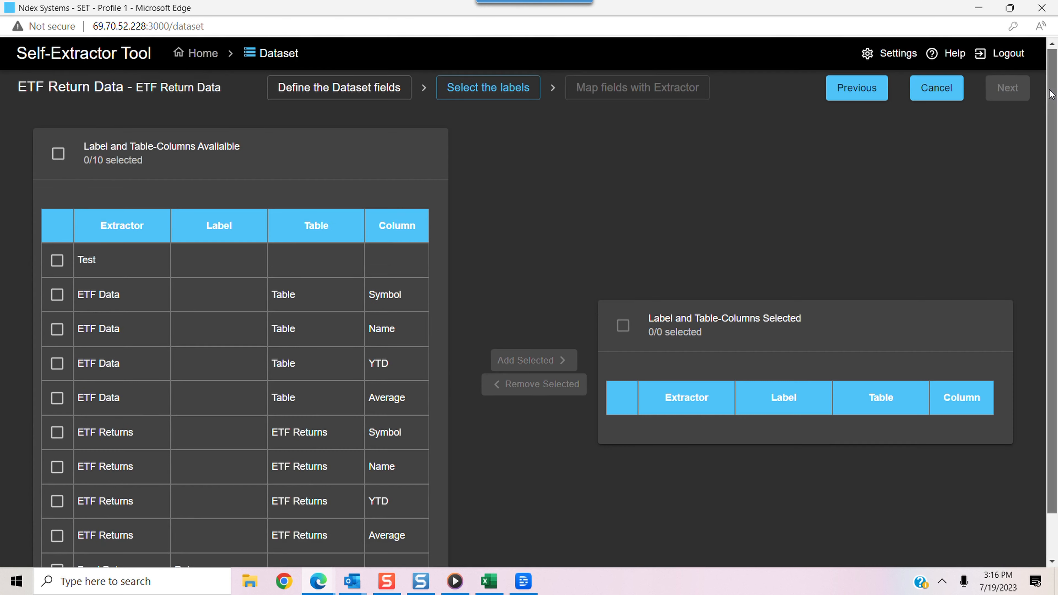
Add the ETF Returns extractor's Symbol, Name, YTD and Average table columns to the dataset's selected labels and proceed to field mapping
{"action": "scroll", "coordinate": [89, 381], "scroll_direction": "down", "scroll_amount": 1}
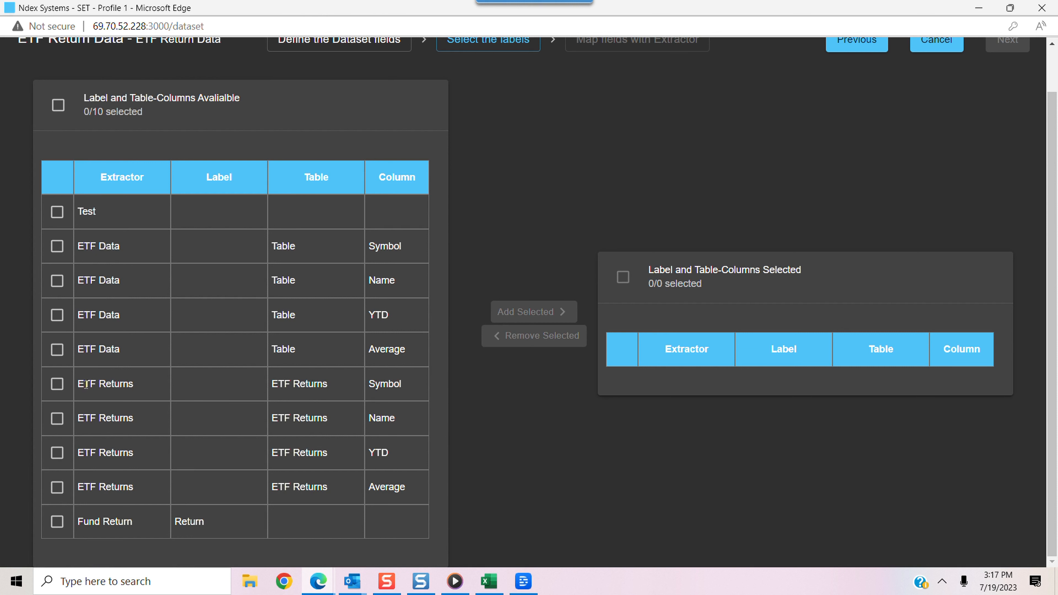
{"action": "left_click_drag", "start_coordinate": [78, 383], "coordinate": [408, 505]}
{"action": "left_click", "coordinate": [57, 384]}
{"action": "left_click", "coordinate": [57, 418]}
{"action": "left_click", "coordinate": [57, 453]}
{"action": "left_click", "coordinate": [58, 488]}
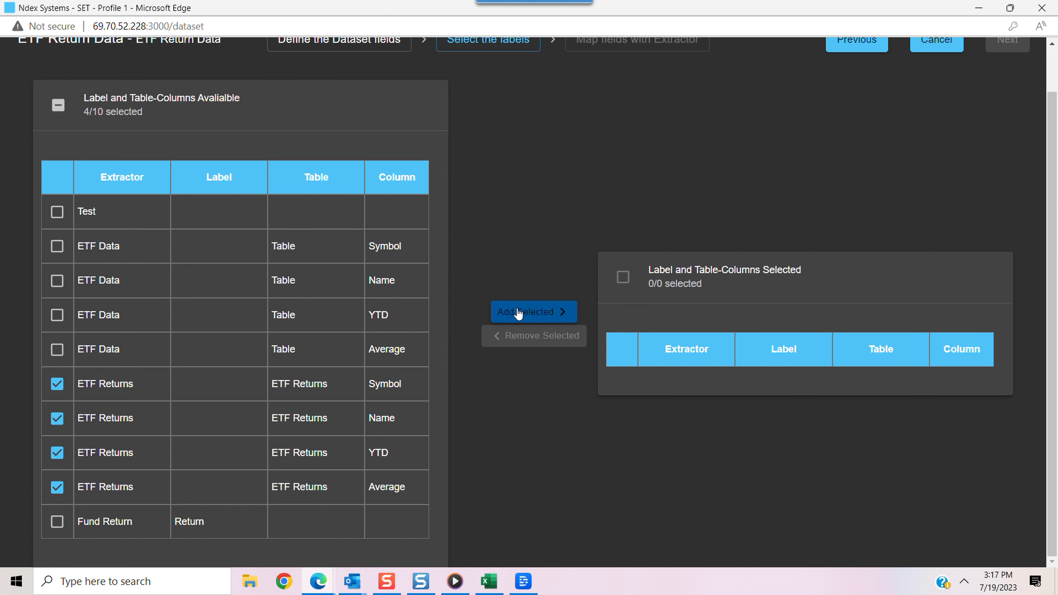
{"action": "left_click", "coordinate": [518, 312]}
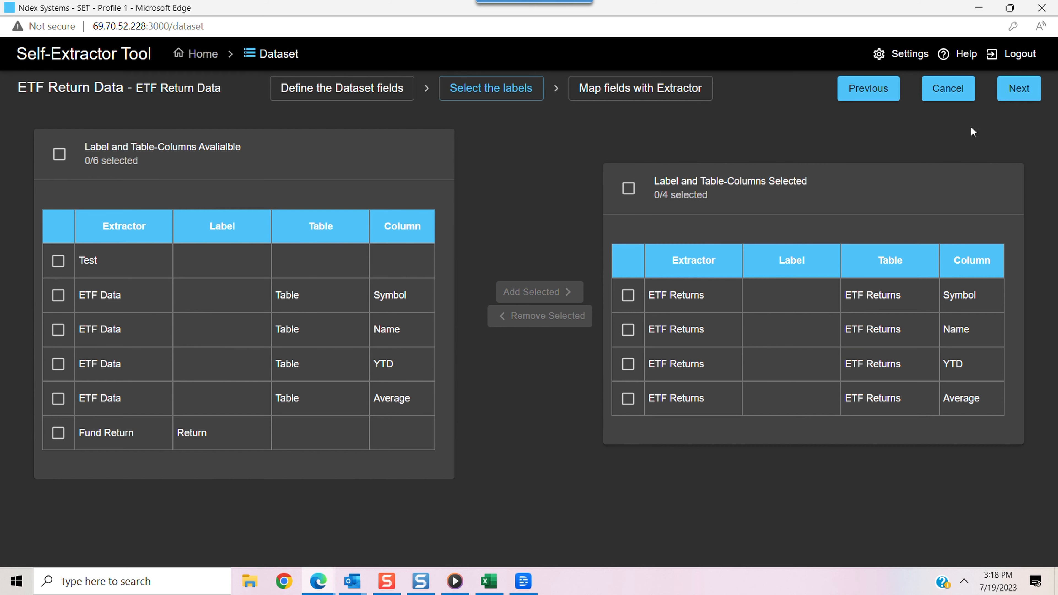
{"action": "left_click", "coordinate": [1019, 88]}
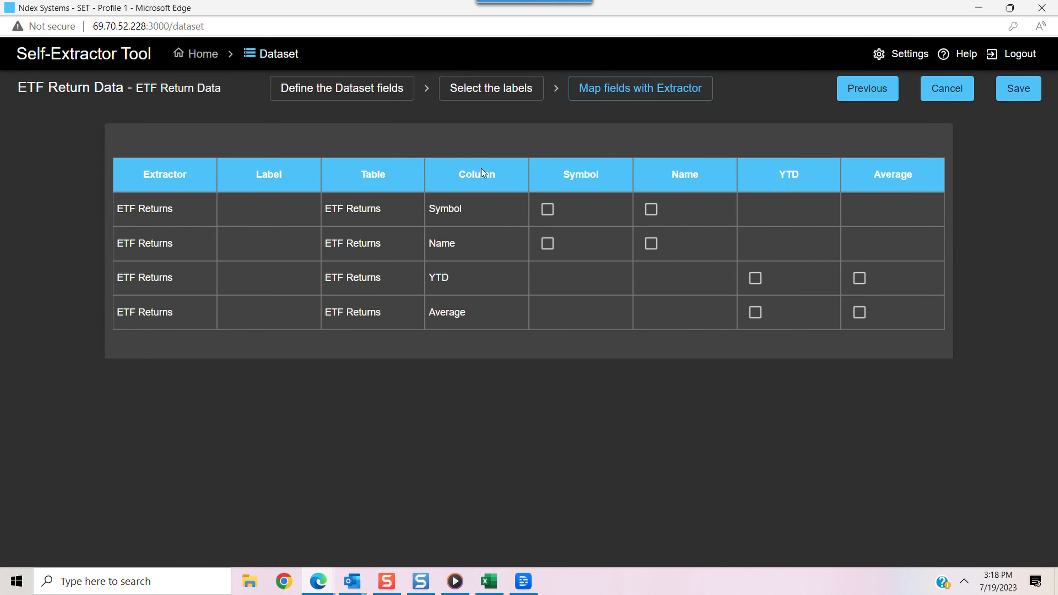
Map the Symbol, Name, YTD and Average extractor columns to the dataset fields of the same names and save the dataset
{"action": "left_click", "coordinate": [549, 212]}
{"action": "left_click", "coordinate": [650, 246]}
{"action": "left_click", "coordinate": [755, 278]}
{"action": "left_click", "coordinate": [861, 313]}
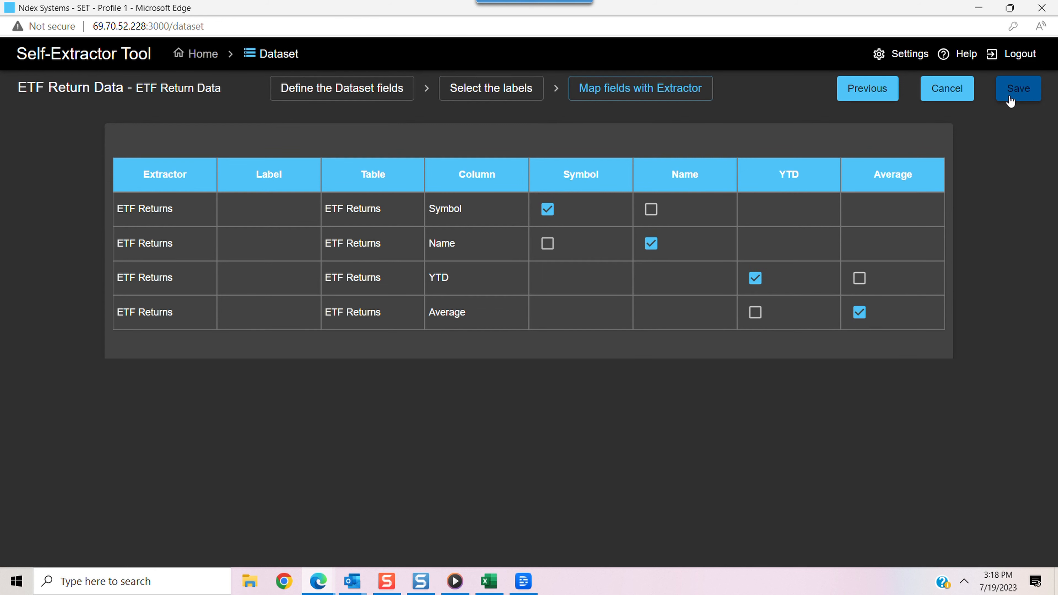
{"action": "left_click", "coordinate": [1016, 88]}
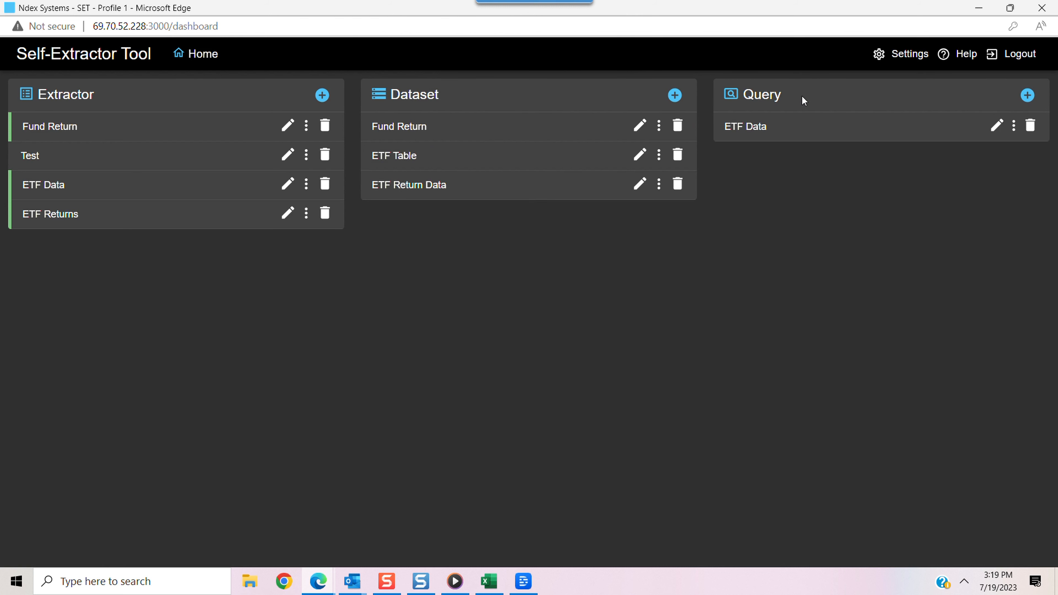
Create a new query with "ETF Return Data" as both its name and description, and proceed to dataset selection
{"action": "left_click", "coordinate": [1027, 95]}
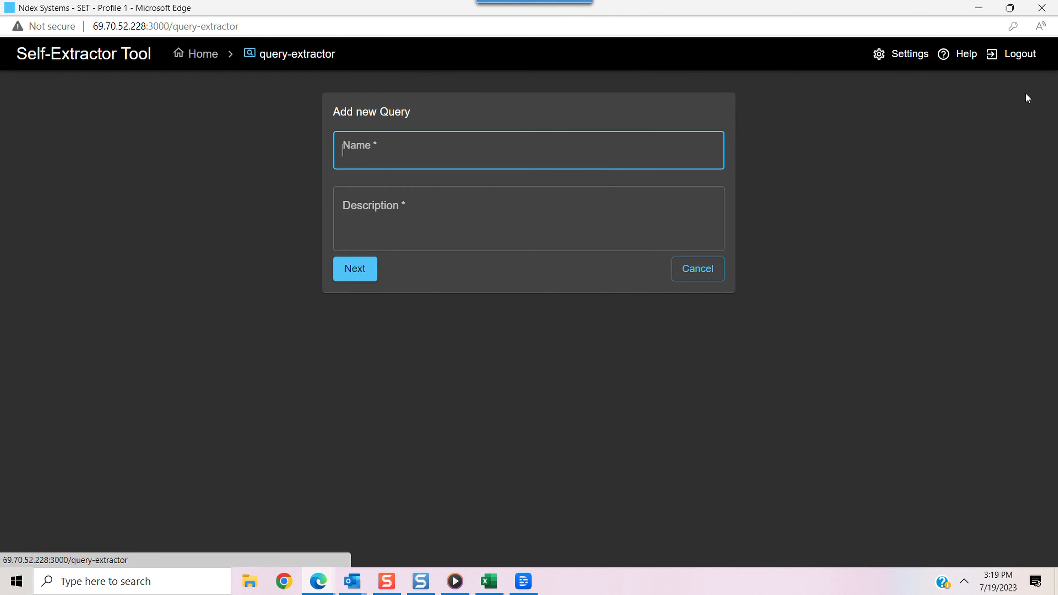
{"action": "left_click", "coordinate": [412, 284]}
{"action": "left_click", "coordinate": [430, 149]}
{"action": "key", "text": "BackSpace"}
{"action": "type", "text": "Data"}
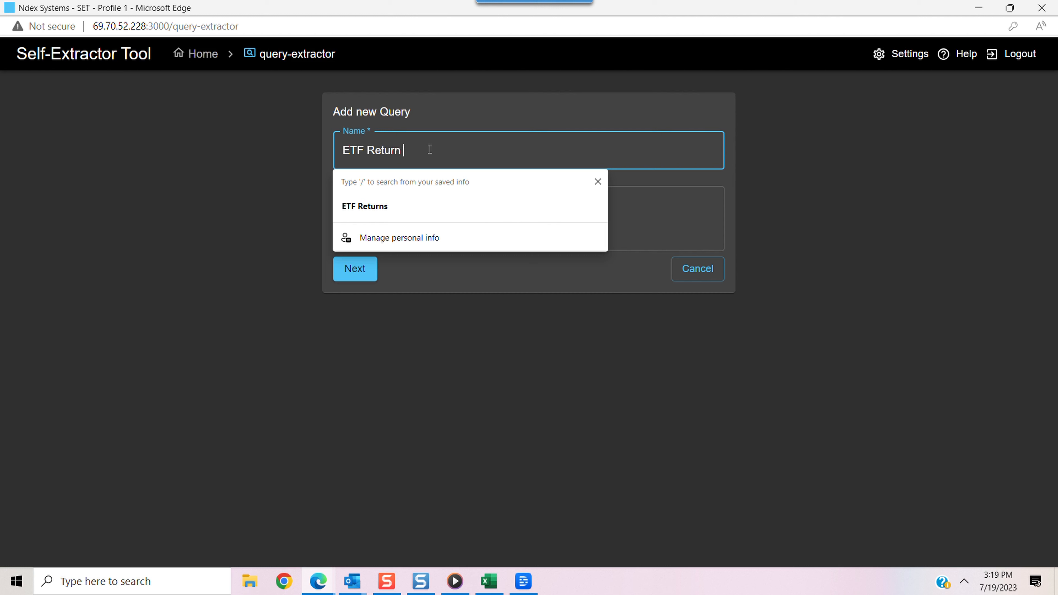
{"action": "left_click", "coordinate": [408, 194]}
{"action": "type", "text": "ETF Return Data"}
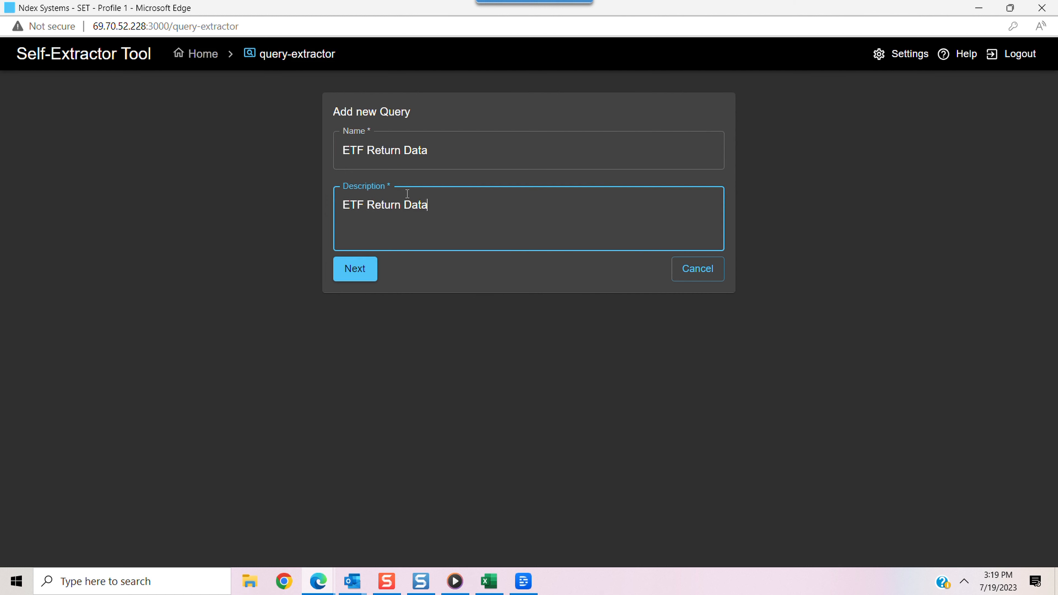
{"action": "left_click", "coordinate": [354, 269]}
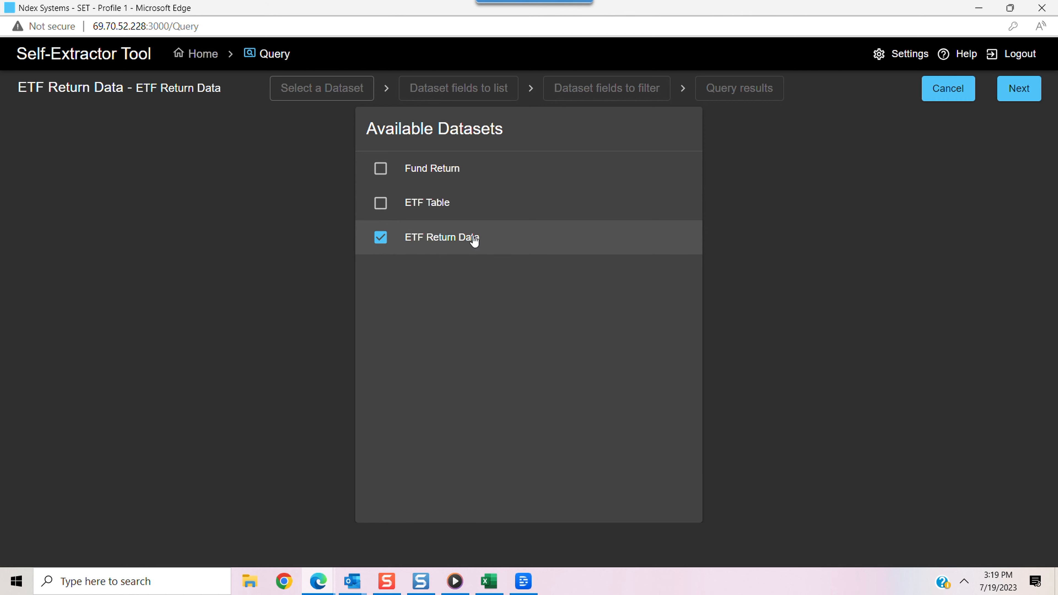
Use the ETF Return Data dataset for the query and add its Symbol, Name, YTD and Average fields to the listed fields
{"action": "left_click", "coordinate": [1018, 85]}
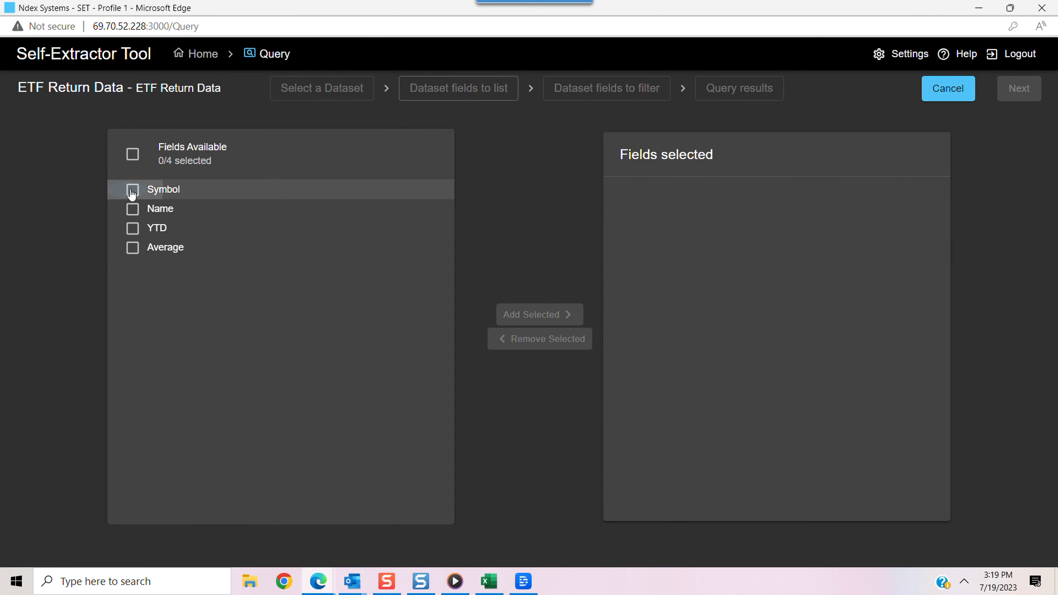
{"action": "left_click", "coordinate": [132, 190]}
{"action": "left_click", "coordinate": [132, 209]}
{"action": "left_click", "coordinate": [132, 228]}
{"action": "left_click", "coordinate": [132, 247]}
{"action": "left_click", "coordinate": [523, 315]}
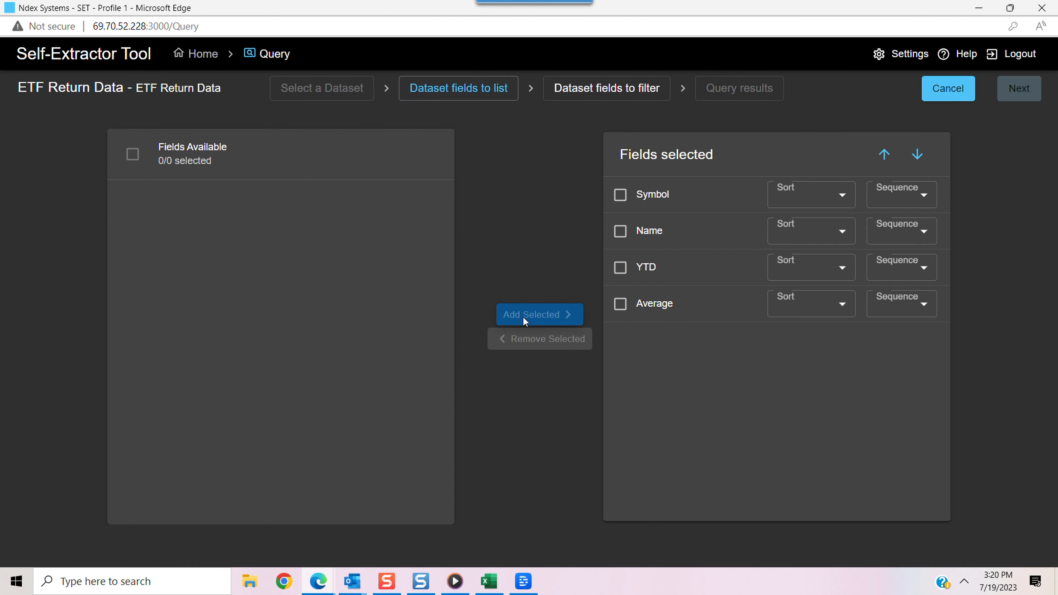
Set the sort order of the Symbol, Name, YTD and Average fields to Ascending
{"action": "left_click", "coordinate": [836, 195]}
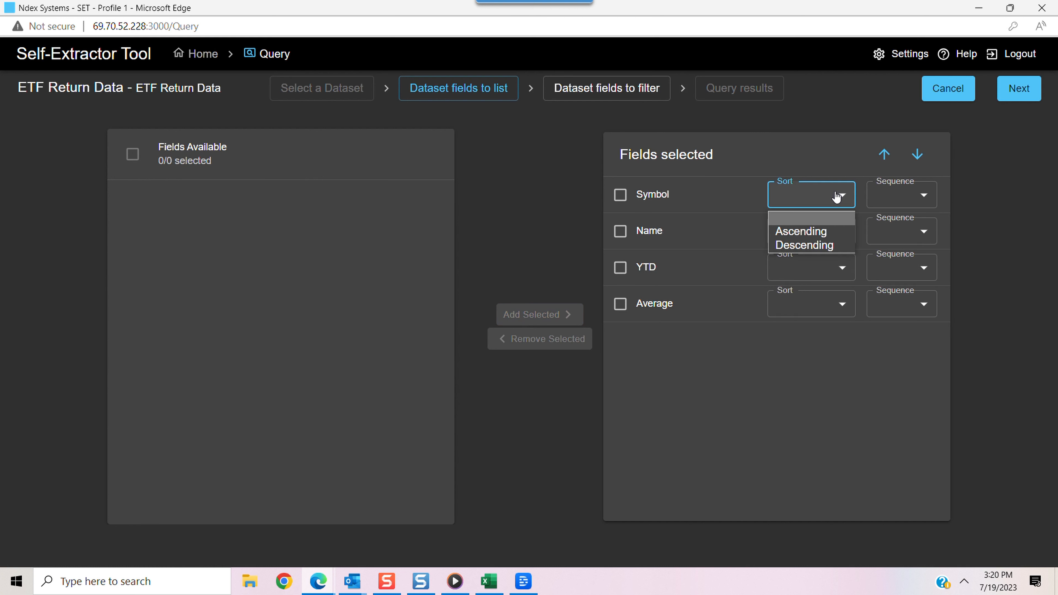
{"action": "left_click", "coordinate": [801, 231]}
{"action": "left_click", "coordinate": [811, 230]}
{"action": "left_click", "coordinate": [801, 267]}
{"action": "left_click", "coordinate": [811, 267]}
{"action": "left_click", "coordinate": [801, 304]}
{"action": "left_click", "coordinate": [811, 303]}
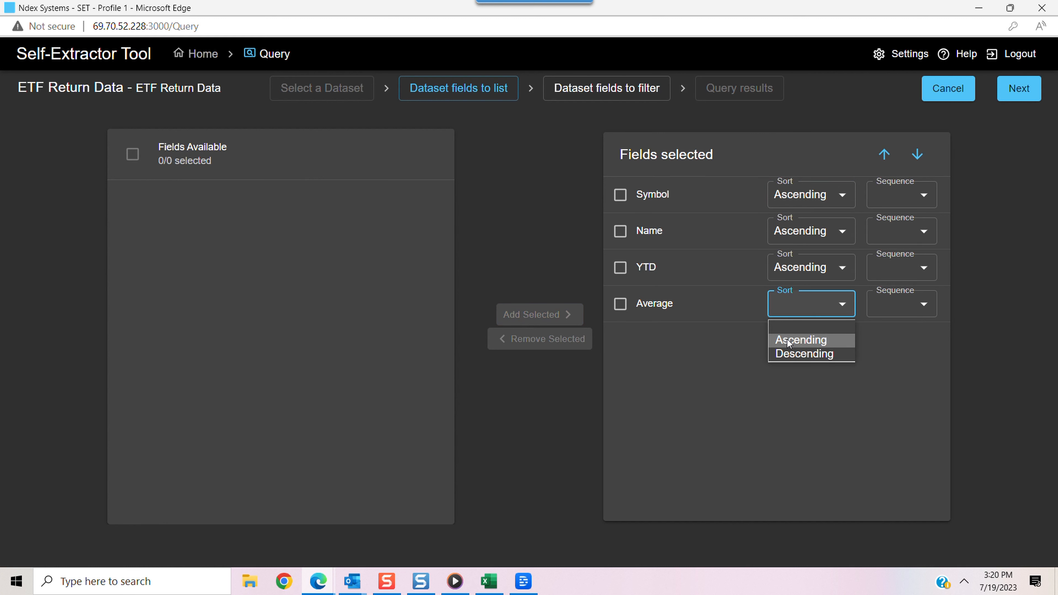
{"action": "left_click", "coordinate": [787, 339]}
Set the sort sequence to 1 for Symbol, 2 for Name, 3 for YTD and 4 for Average, and proceed to the filter fields
{"action": "left_click", "coordinate": [924, 196]}
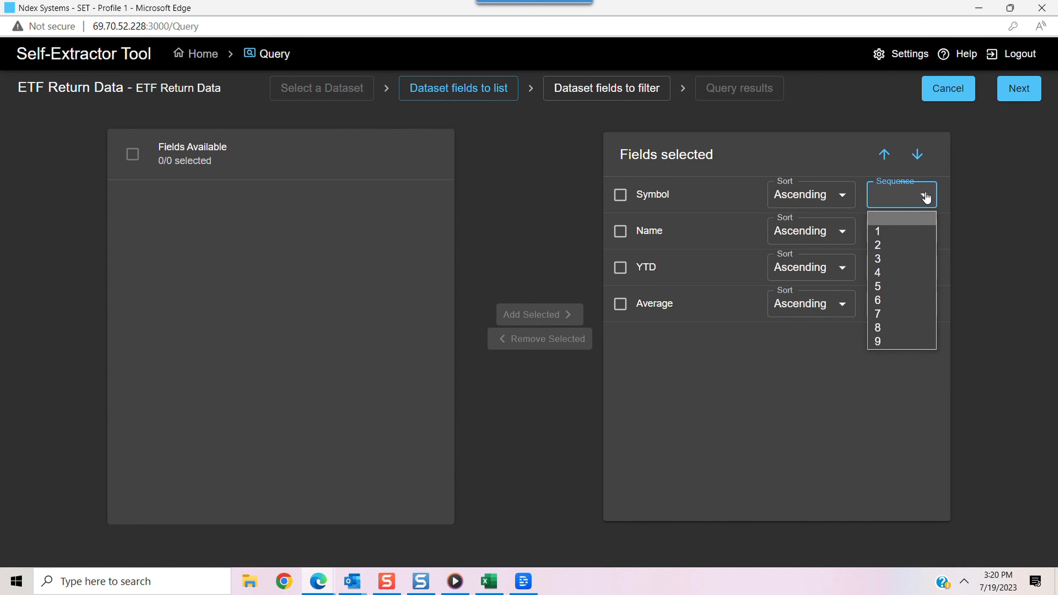
{"action": "left_click", "coordinate": [884, 231]}
{"action": "left_click", "coordinate": [885, 234]}
{"action": "left_click", "coordinate": [882, 281]}
{"action": "left_click", "coordinate": [883, 271]}
{"action": "left_click", "coordinate": [884, 331]}
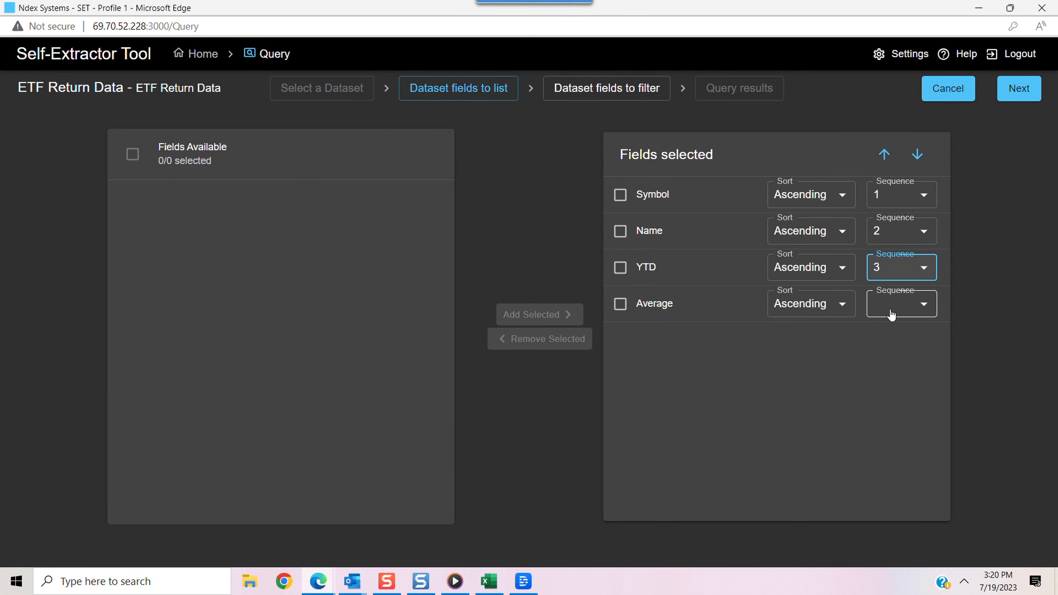
{"action": "left_click", "coordinate": [890, 313]}
{"action": "left_click", "coordinate": [888, 381]}
{"action": "left_click", "coordinate": [1019, 89]}
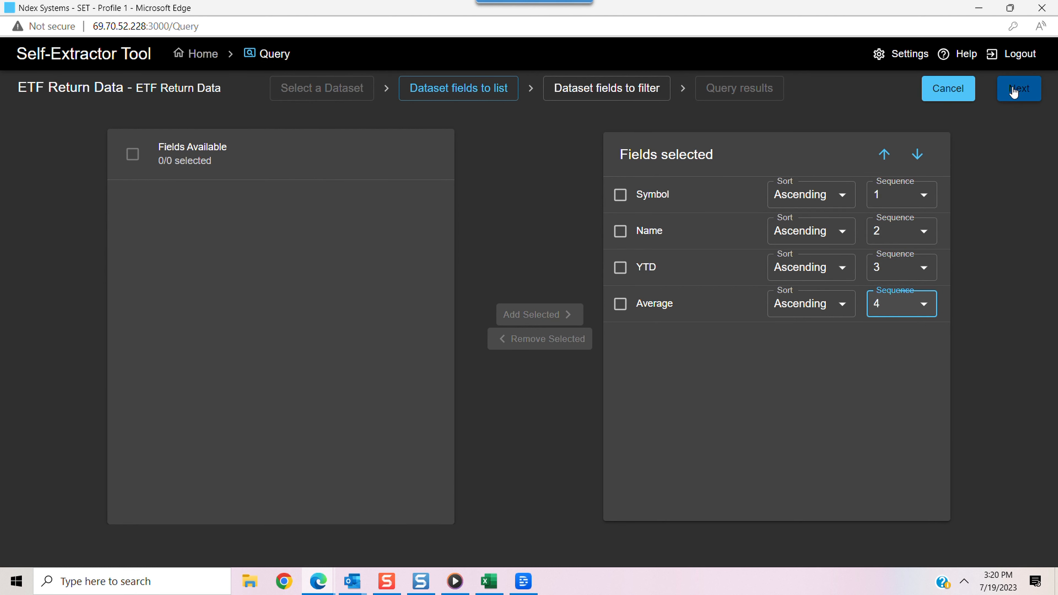
Add the Symbol, Name, YTD and Average fields to the query's filter fields
{"action": "left_click", "coordinate": [132, 202]}
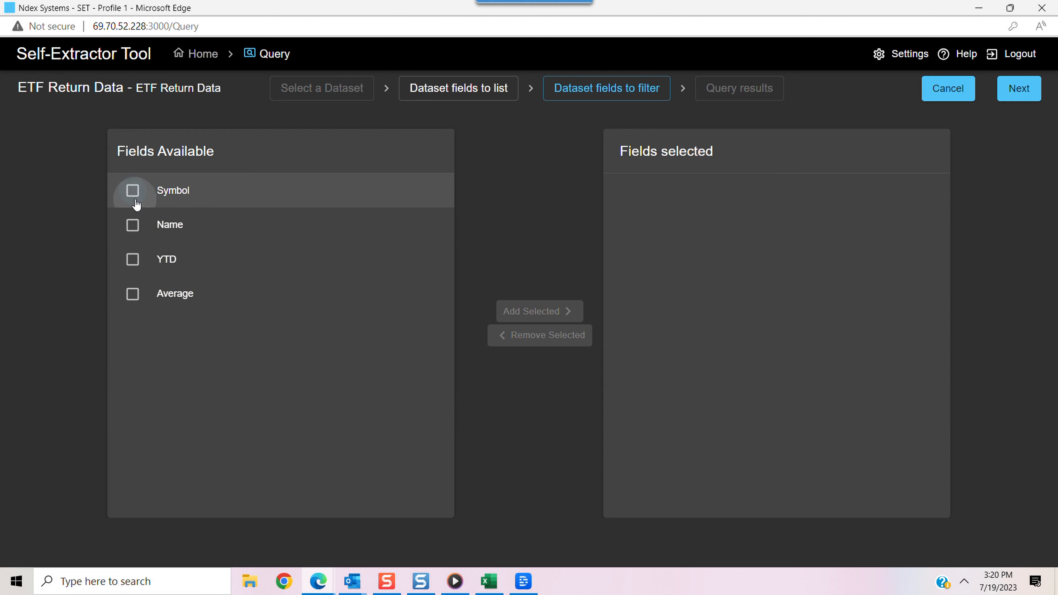
{"action": "left_click", "coordinate": [132, 236]}
{"action": "left_click", "coordinate": [540, 311]}
Filter the Symbol and Name fields with the Not Contain operator and the value "%"
{"action": "left_click", "coordinate": [822, 195]}
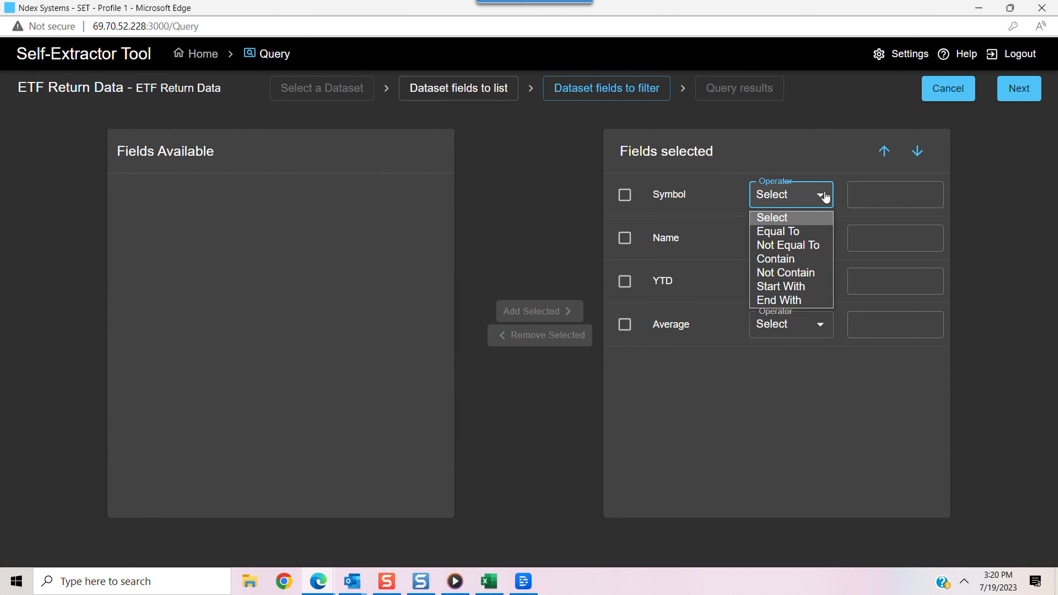
{"action": "left_click", "coordinate": [781, 274]}
{"action": "left_click", "coordinate": [873, 195]}
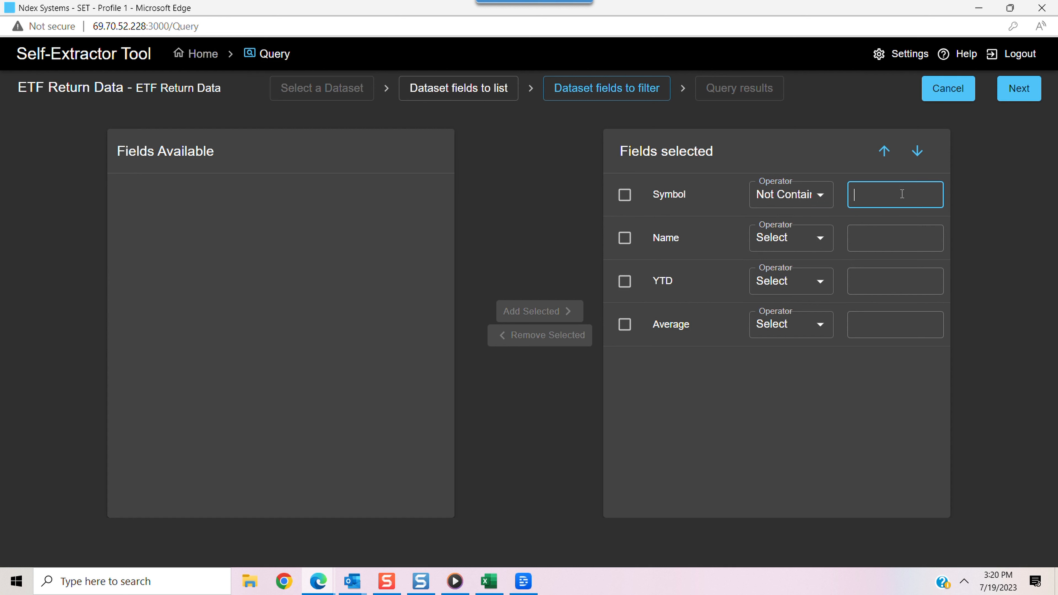
{"action": "type", "text": "%"}
{"action": "left_click", "coordinate": [821, 240]}
{"action": "left_click", "coordinate": [804, 316]}
{"action": "left_click", "coordinate": [888, 238]}
{"action": "type", "text": "%"}
Filter the YTD and Average fields with the Greater or Equal Than operator and the value 0, and run the query
{"action": "left_click", "coordinate": [820, 282]}
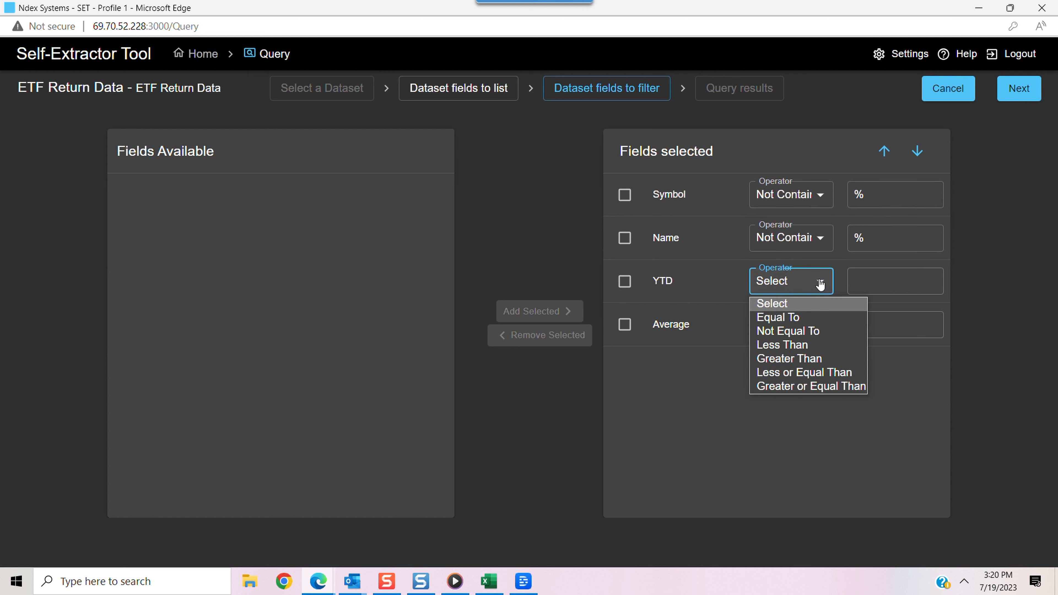
{"action": "left_click", "coordinate": [814, 389]}
{"action": "left_click", "coordinate": [858, 282]}
{"action": "type", "text": "0"}
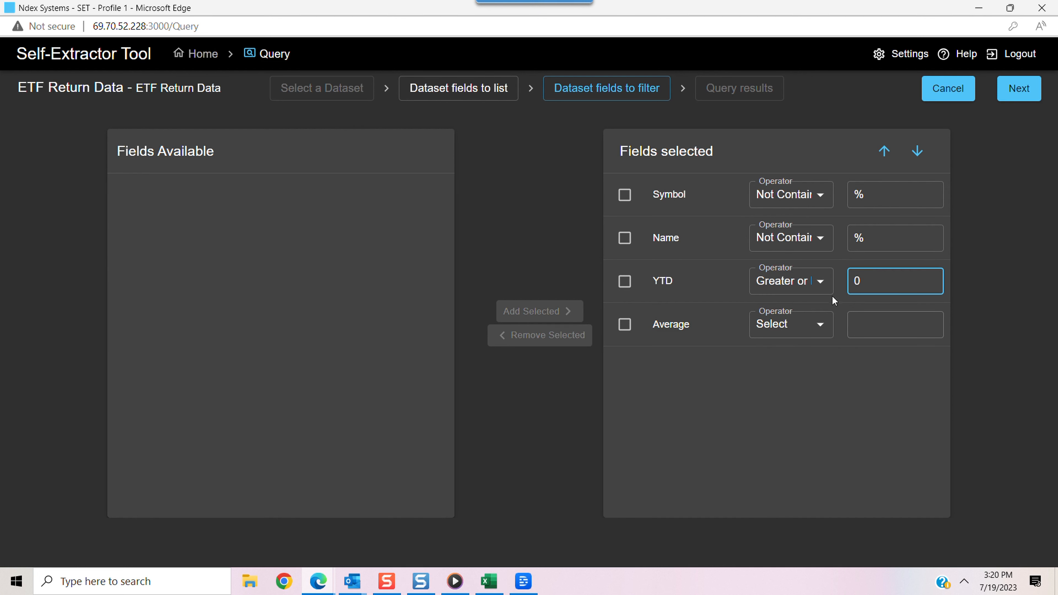
{"action": "left_click", "coordinate": [820, 325]}
{"action": "left_click", "coordinate": [811, 430]}
{"action": "left_click", "coordinate": [875, 324]}
{"action": "type", "text": "0"}
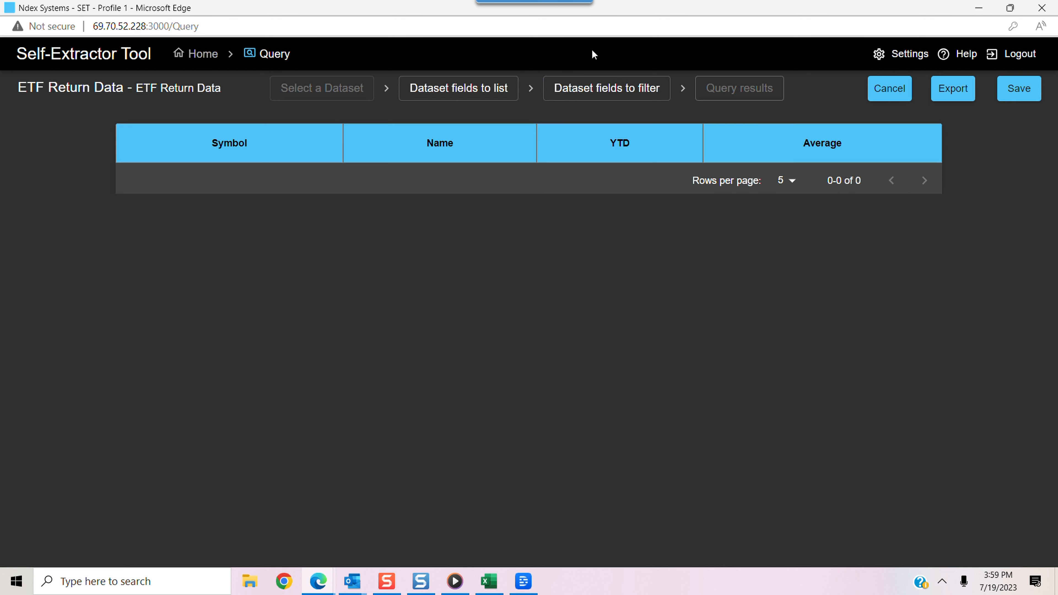
Return to the filter fields, change the Symbol and Name filter values to "#", and rerun the query
{"action": "left_click", "coordinate": [603, 94]}
{"action": "left_click", "coordinate": [891, 195]}
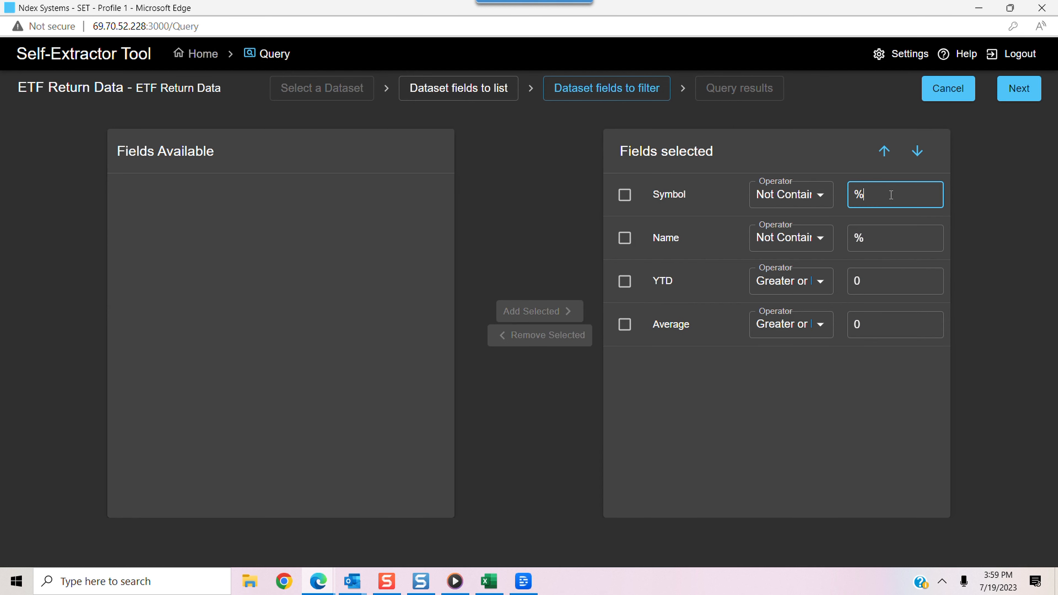
{"action": "key", "text": "BackSpace"}
{"action": "type", "text": "#"}
{"action": "left_click", "coordinate": [883, 238]}
{"action": "key", "text": "BackSpace"}
{"action": "type", "text": "#"}
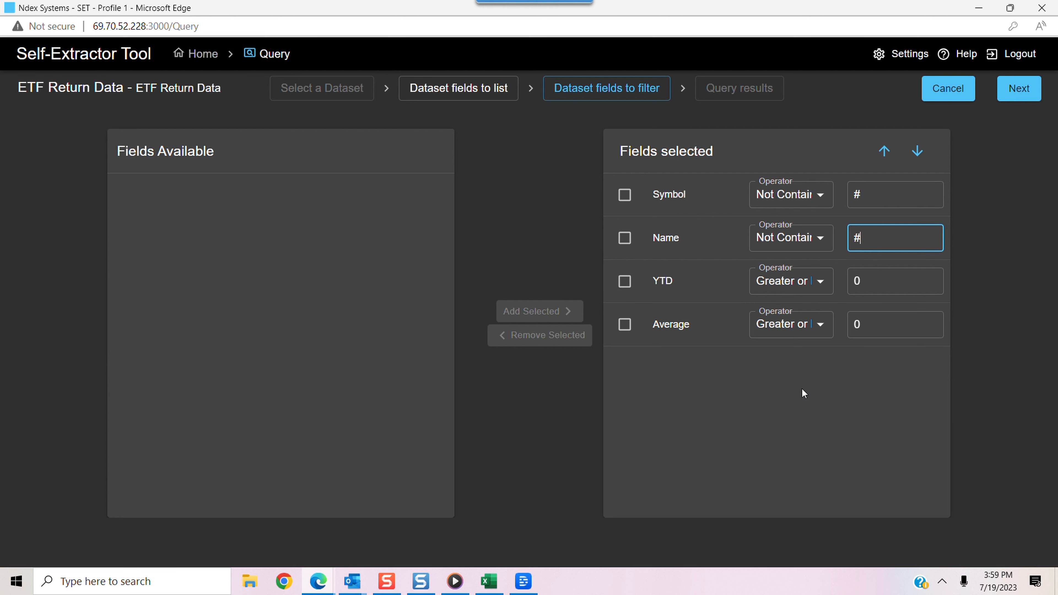
{"action": "left_click", "coordinate": [1016, 95]}
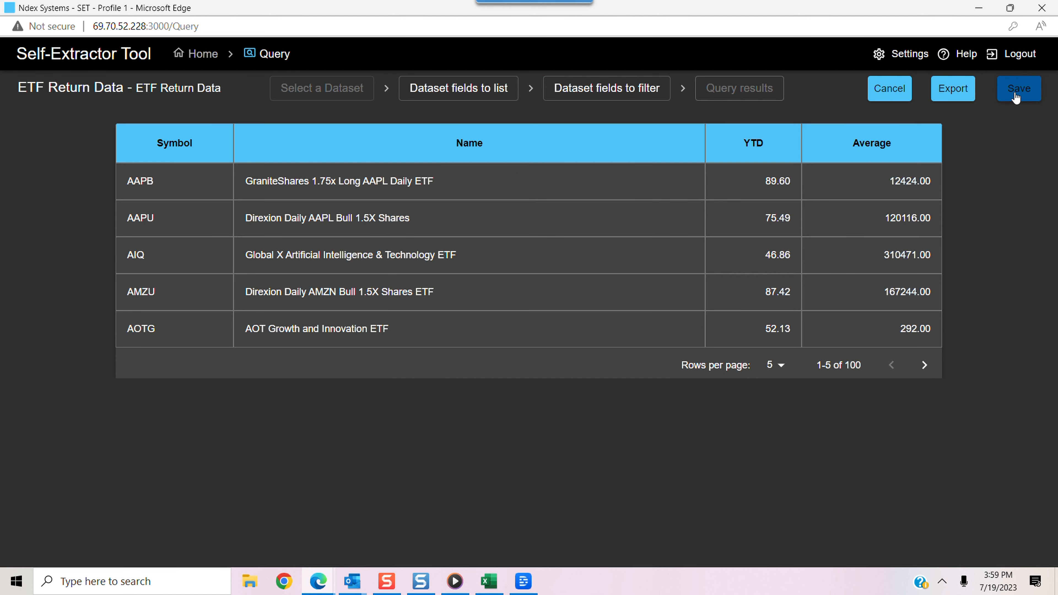
Export the query results to an Excel file and open the downloaded ETF Data.xlsx in Excel
{"action": "left_click", "coordinate": [924, 365]}
{"action": "left_click", "coordinate": [953, 88]}
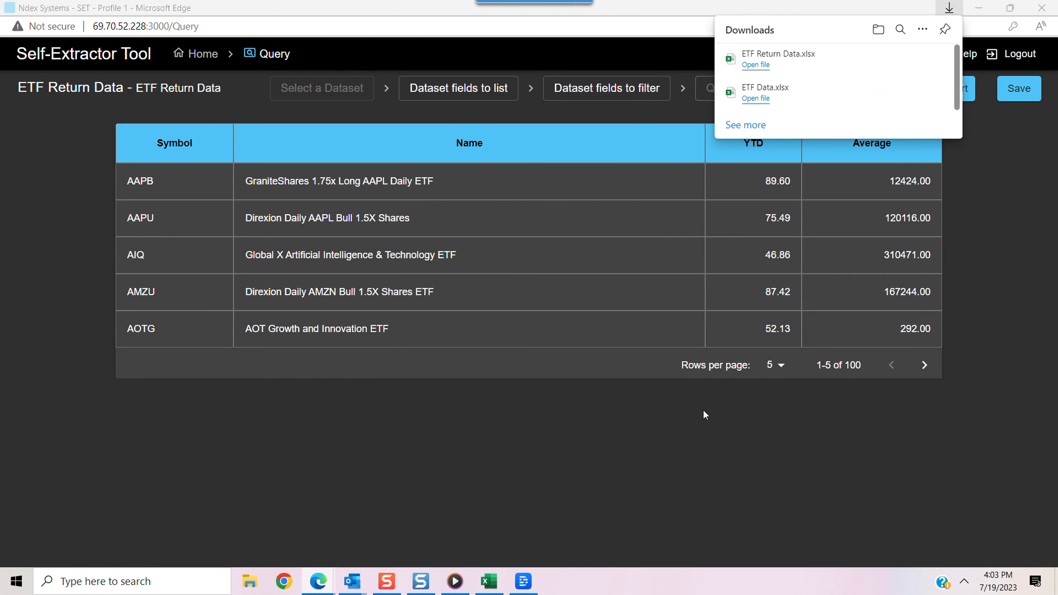
{"action": "left_click", "coordinate": [755, 98]}
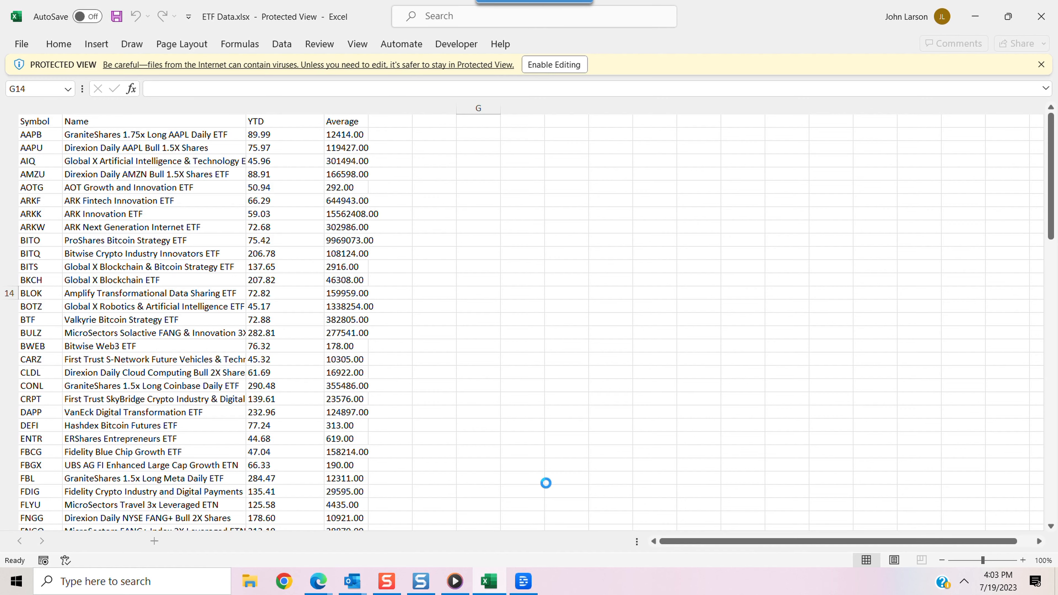